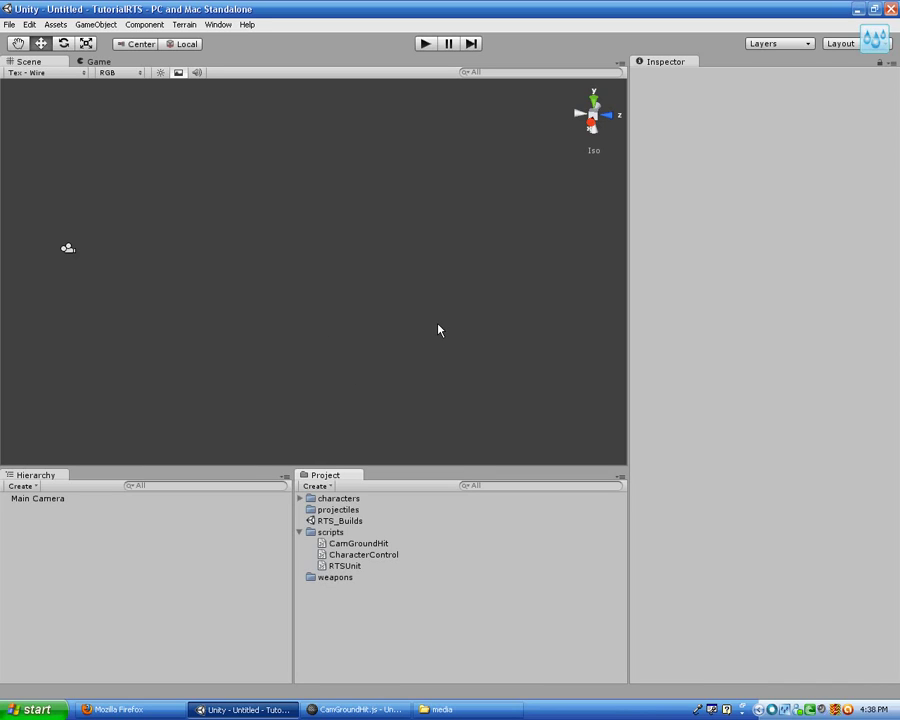
# Orbit the Scene view slightly around the scene holding only the Main Camera.
pyautogui.moveTo(490, 260); pyautogui.dragTo(474, 292, button='right')
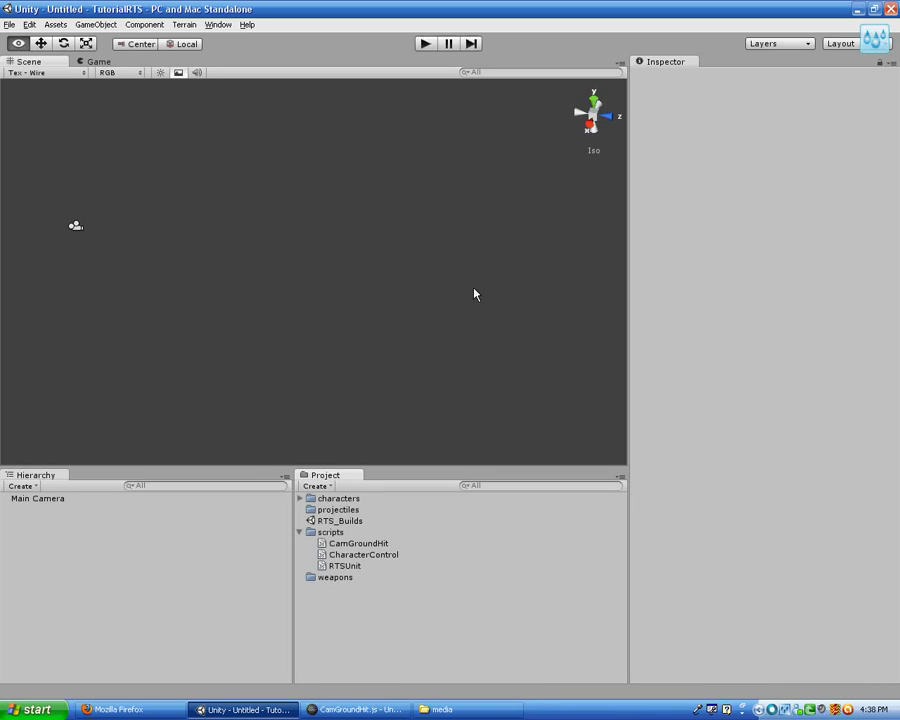
# Create a cube at position 0, 0, 0 and name it ground_obj.
pyautogui.click(143, 24)
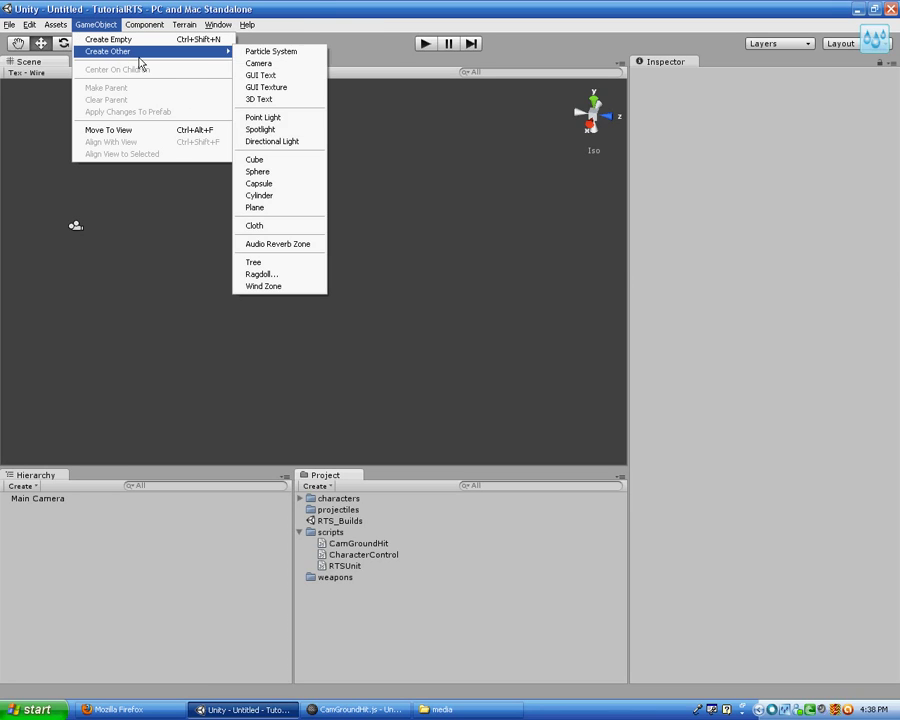
pyautogui.click(284, 158)
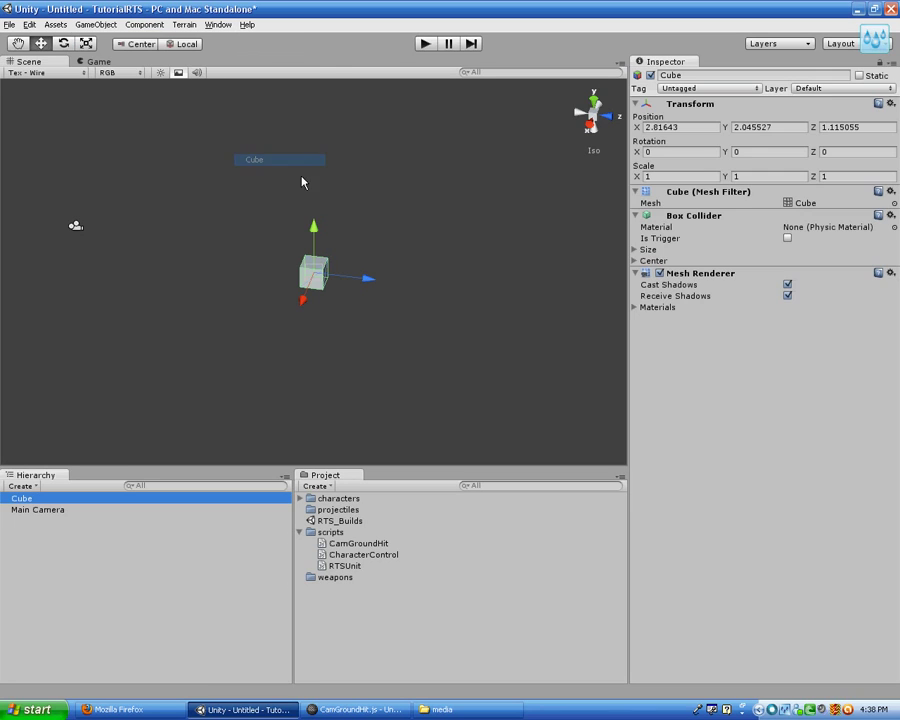
pyautogui.click(718, 128)
pyautogui.write('0')
pyautogui.press('Tab')
pyautogui.write('0')
pyautogui.press('Tab')
pyautogui.write('0')
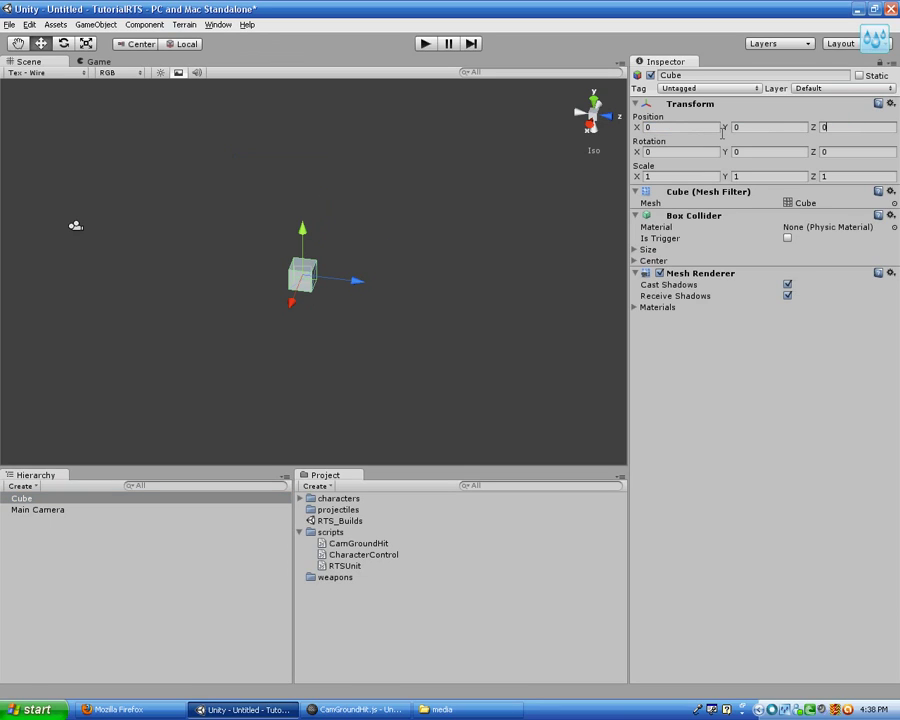
pyautogui.press('Tab')
pyautogui.write('g')
pyautogui.write('round_obj')
pyautogui.press('Return')
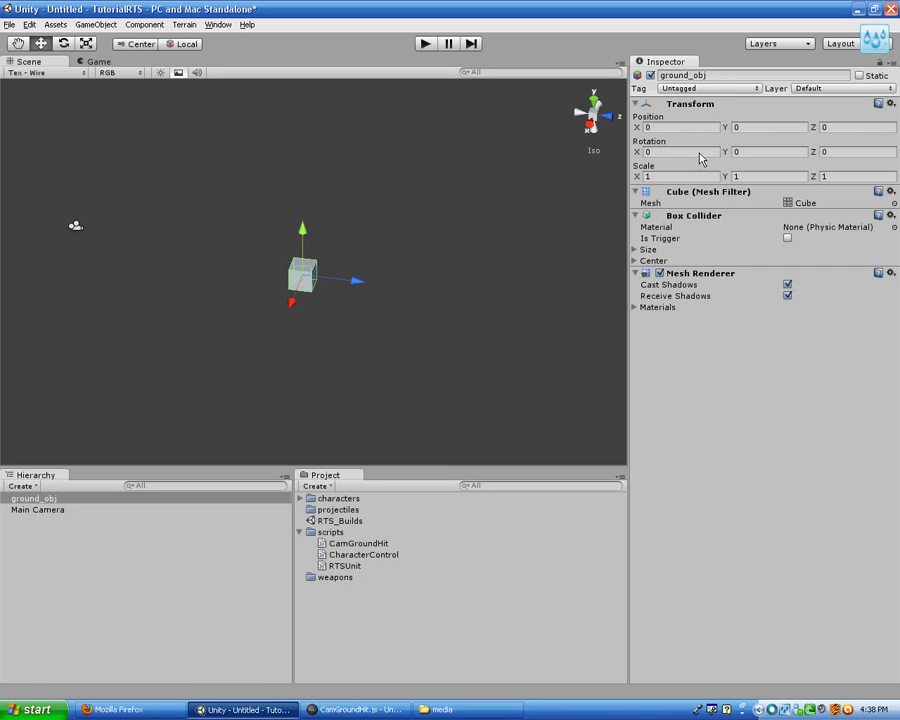
# Scale ground_obj to 50 × 1 × 50 to make a flat ground slab.
pyautogui.click(696, 179)
pyautogui.write('50')
pyautogui.press('Tab')
pyautogui.press('Tab')
pyautogui.write('50')
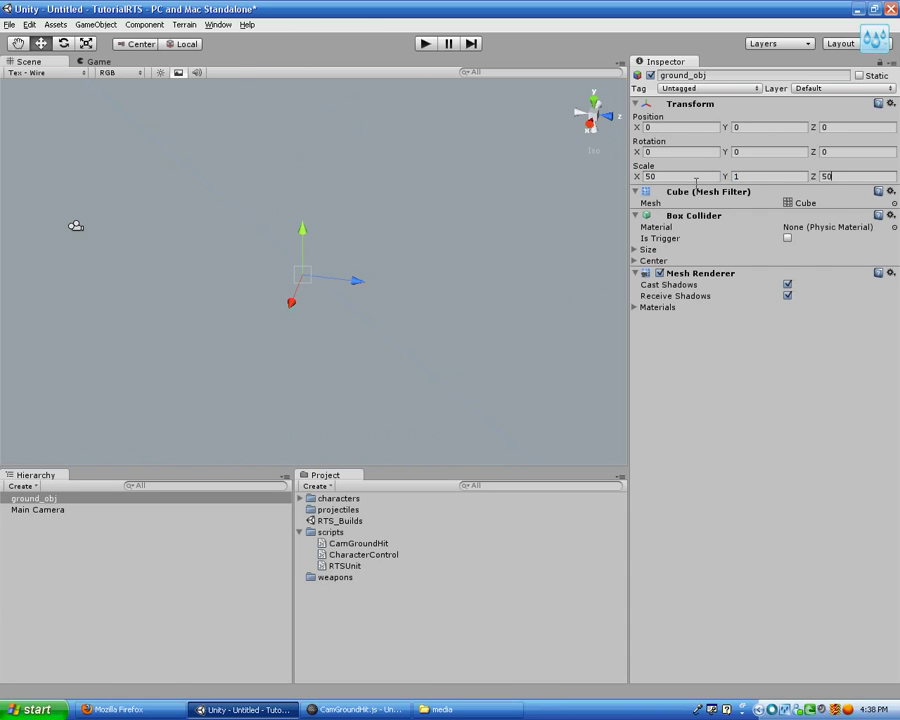
pyautogui.scroll(-3, 398, 174)
pyautogui.scroll(-3, 396, 198)
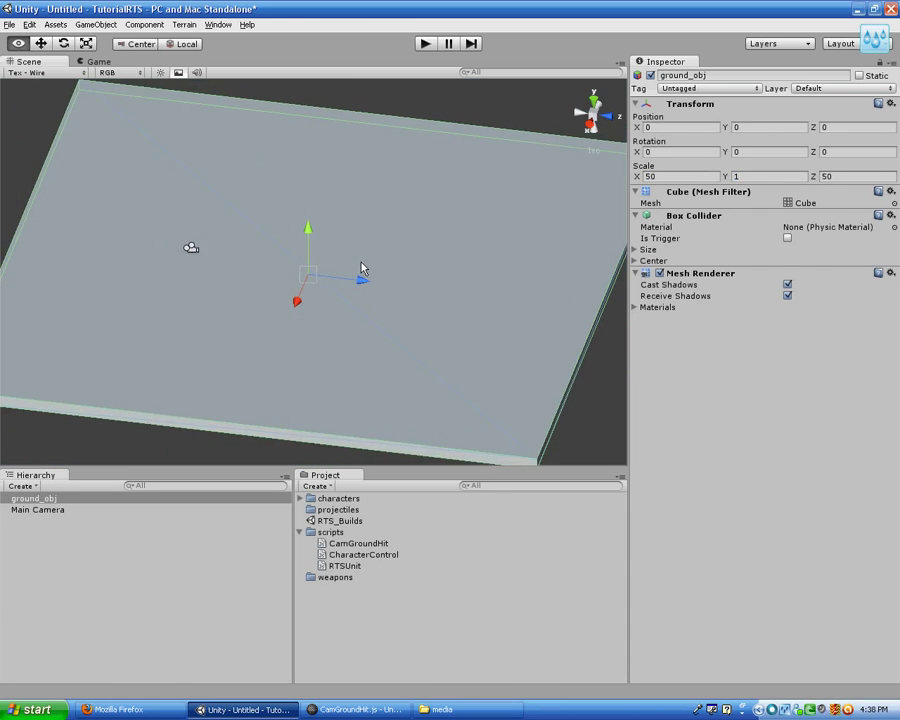
pyautogui.scroll(-3, 364, 265)
pyautogui.scroll(2, 355, 232)
pyautogui.scroll(1, 362, 238)
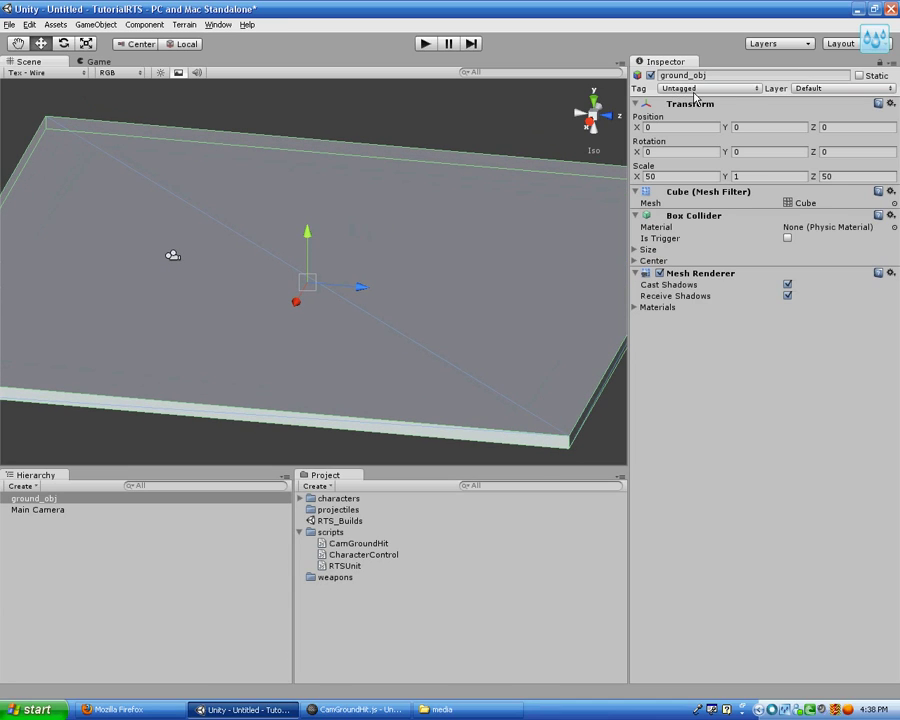
# Check that the ground tag is listed in the Tag Manager.
pyautogui.click(701, 96)
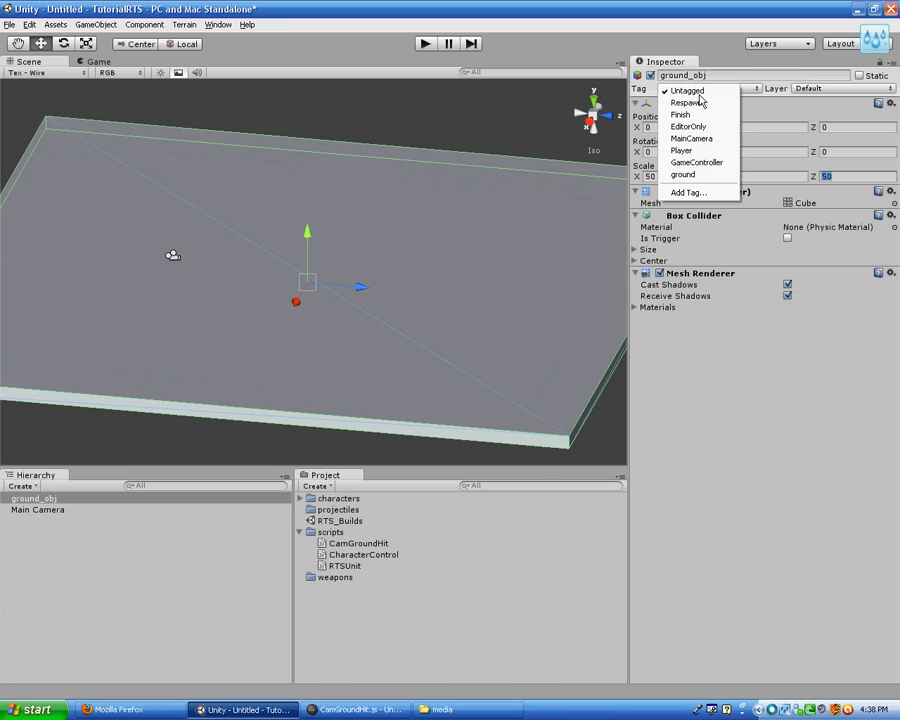
pyautogui.click(713, 200)
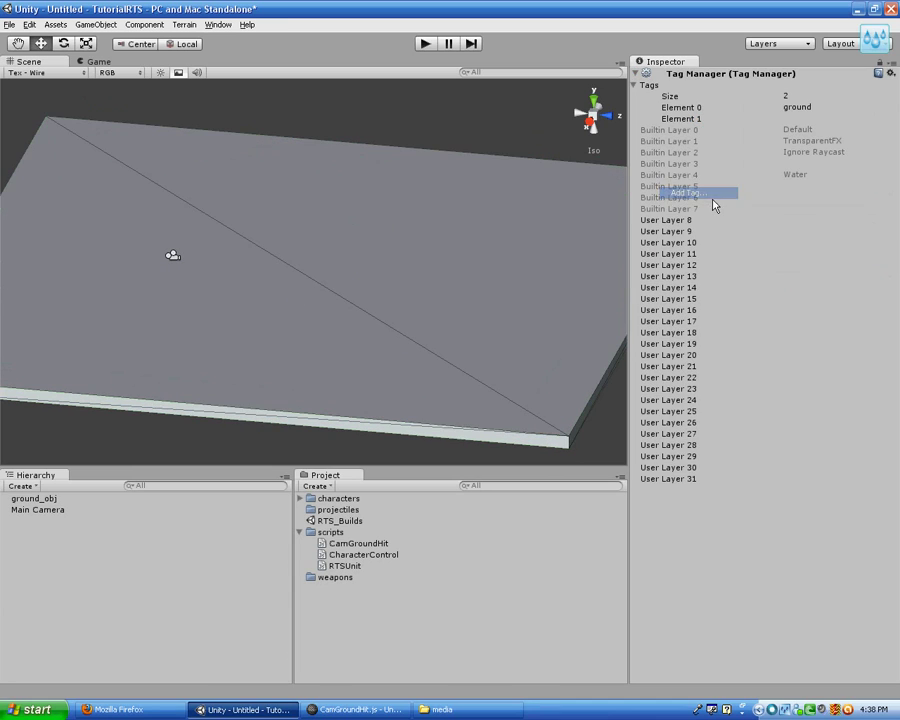
pyautogui.click(800, 107)
pyautogui.click(810, 108)
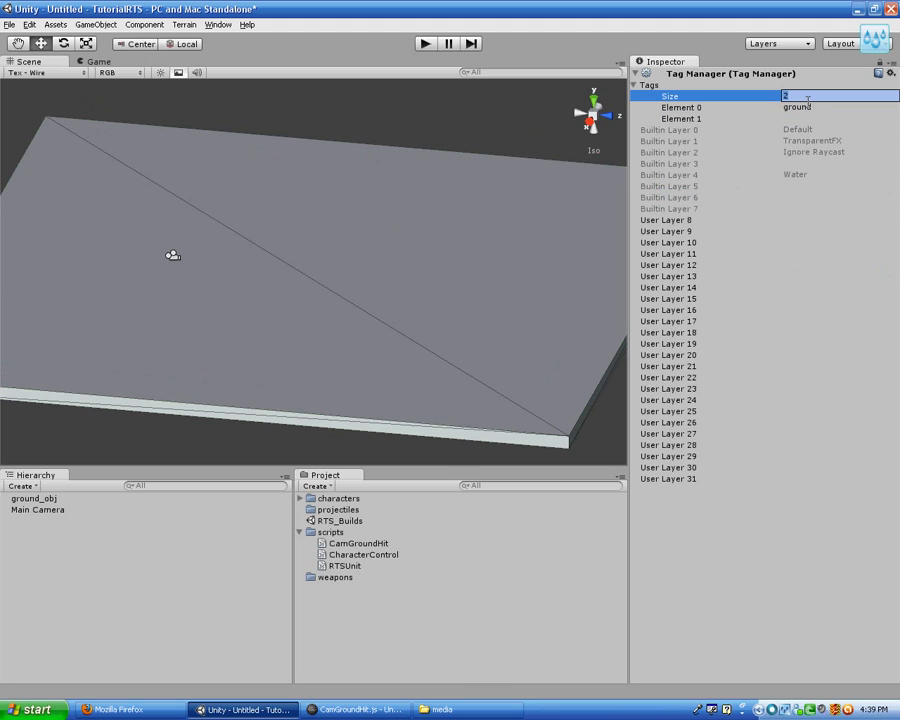
pyautogui.click(817, 108)
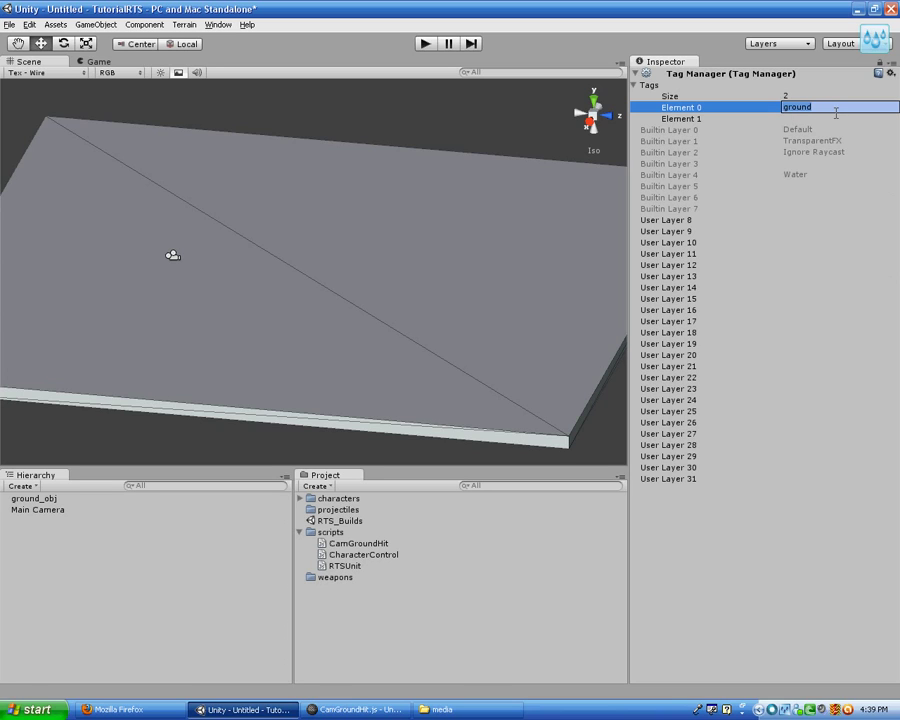
# Reselect ground_obj and assign it the ground tag.
pyautogui.click(577, 192)
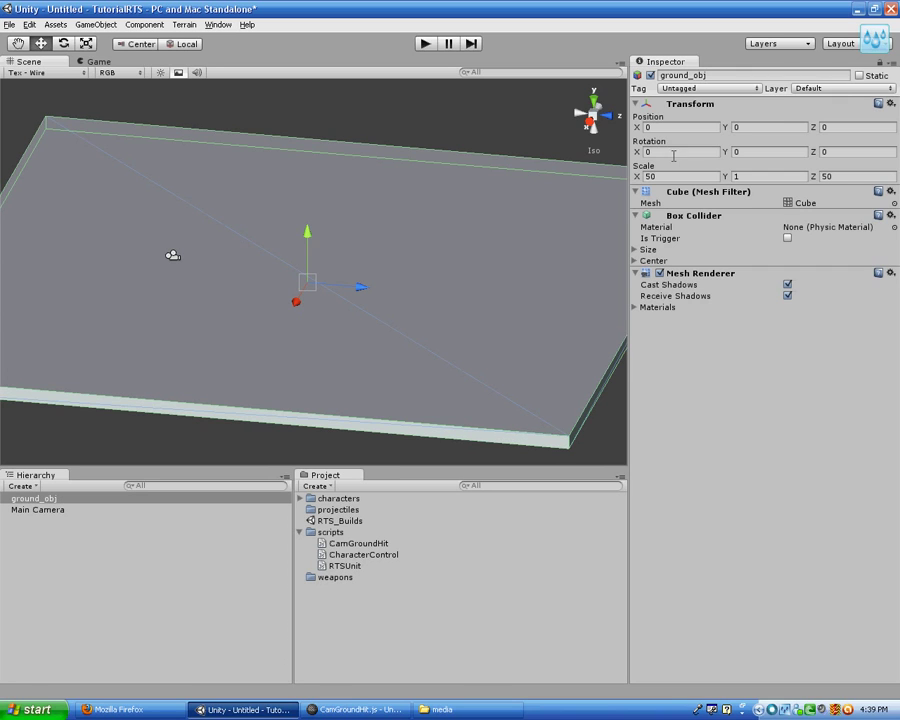
pyautogui.click(710, 88)
pyautogui.click(715, 175)
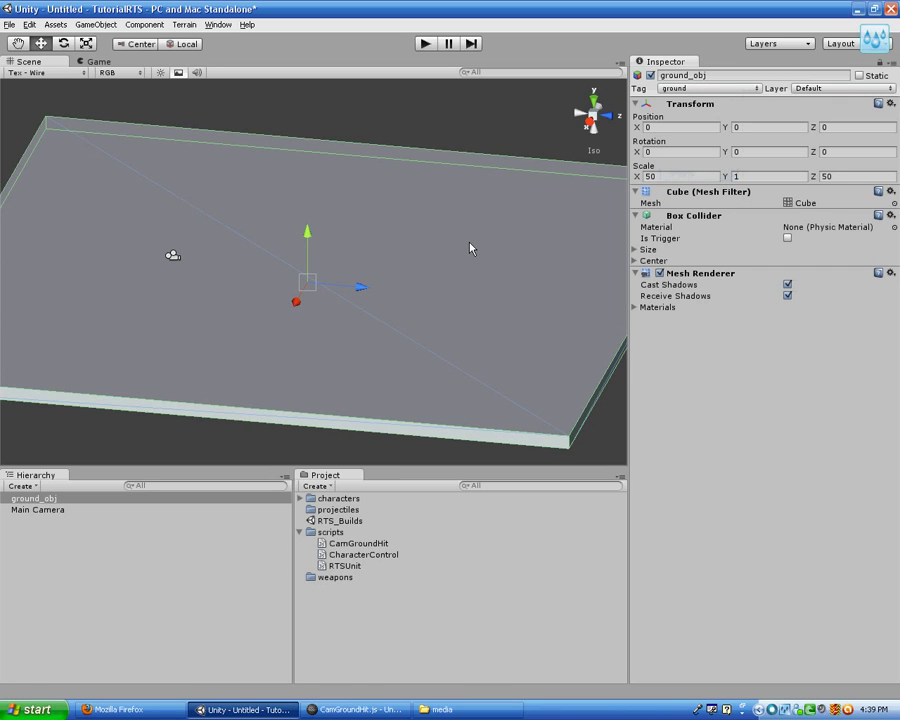
pyautogui.moveTo(470, 245)
pyautogui.keyDown('alt'); pyautogui.mouseDown(button='right')
pyautogui.moveTo(416, 303)
pyautogui.moveTo(410, 273)
pyautogui.moveTo(452, 257)
pyautogui.mouseUp(button='right'); pyautogui.keyUp('alt')
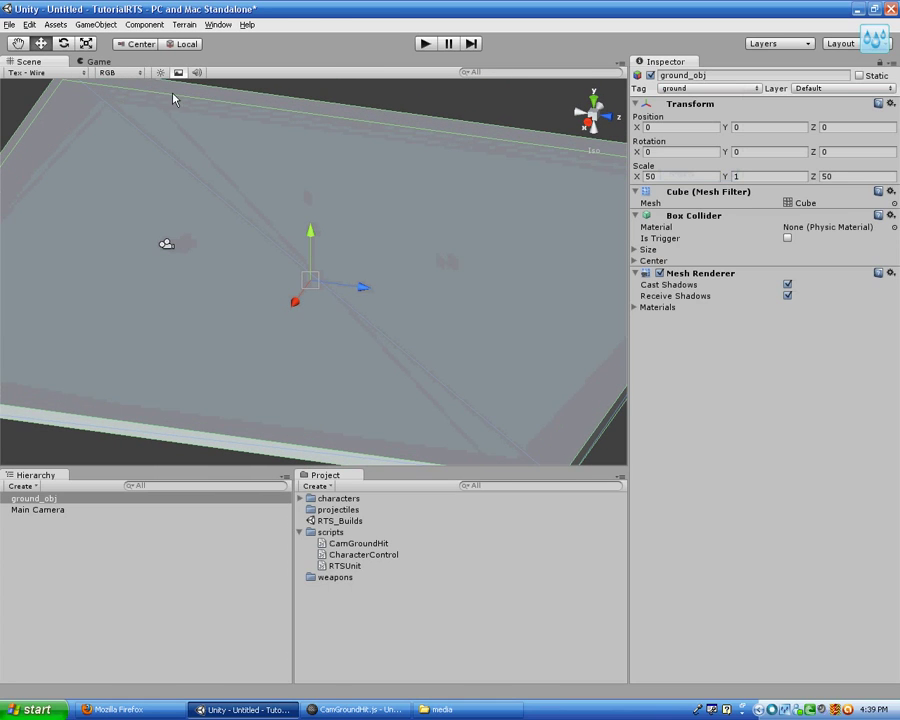
# Create a second cube and rename it box.
pyautogui.click(96, 24)
pyautogui.moveTo(108, 51)
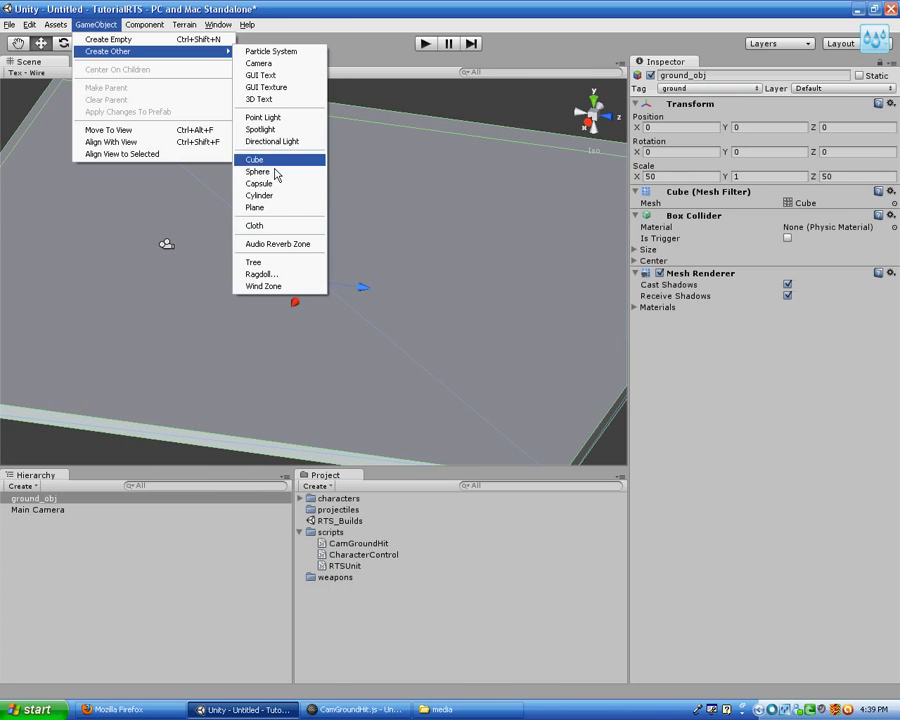
pyautogui.click(262, 160)
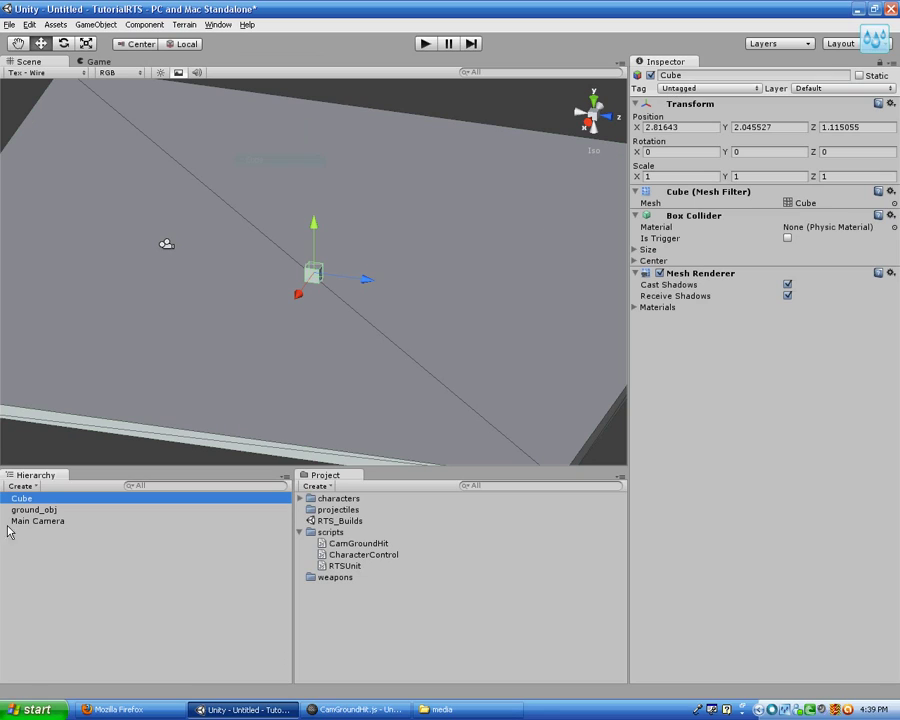
pyautogui.click(768, 76)
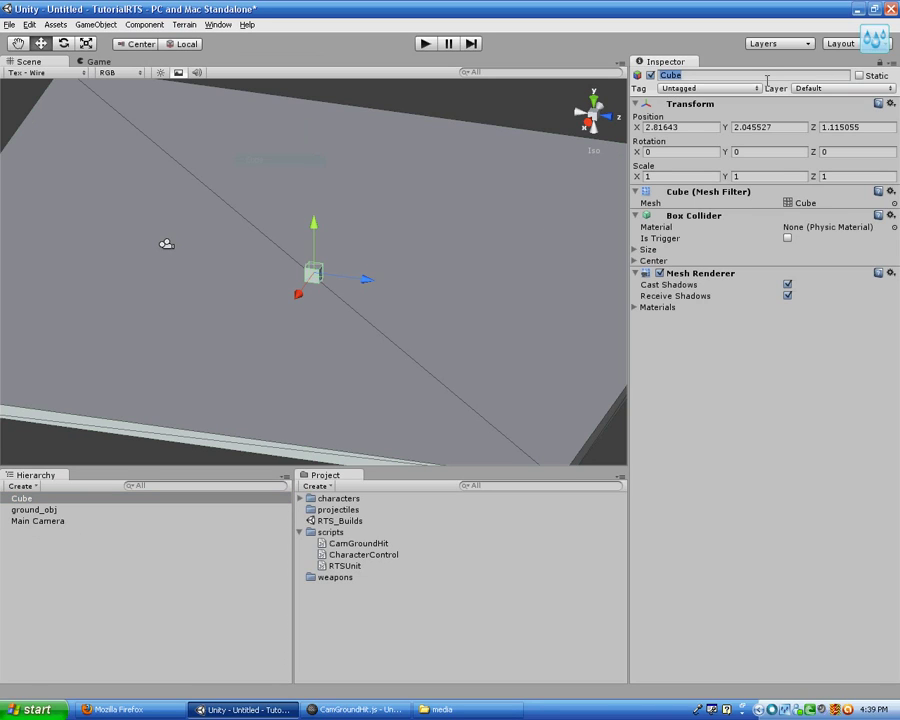
pyautogui.write('box')
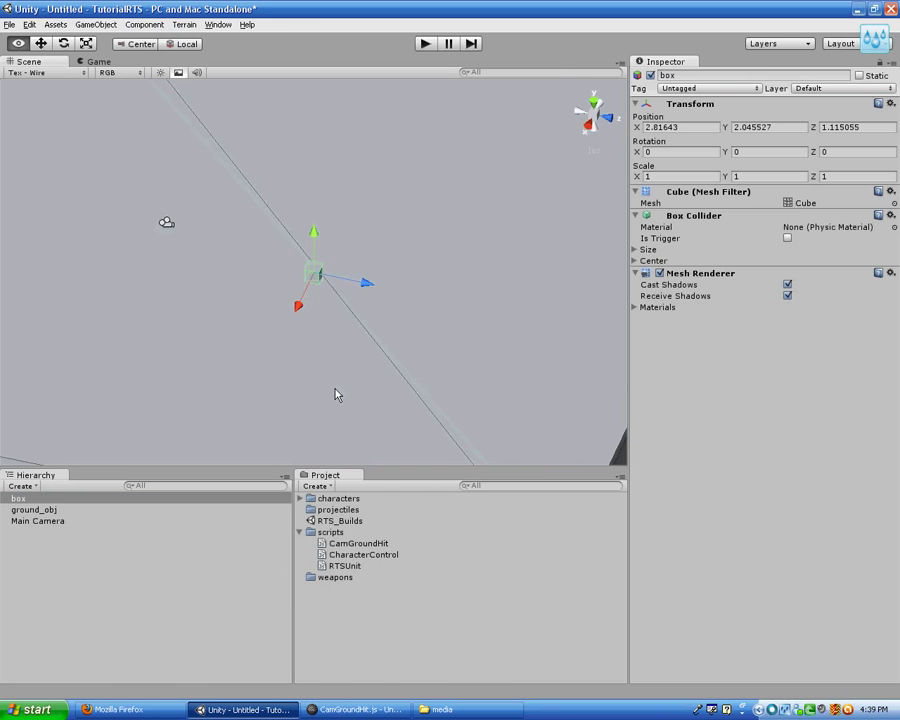
# Orbit the Scene view around the box above the ground slab.
pyautogui.moveTo(335, 394)
pyautogui.keyDown('alt'); pyautogui.mouseDown()
pyautogui.moveTo(474, 287)
pyautogui.moveTo(506, 327)
pyautogui.moveTo(337, 323)
pyautogui.moveTo(249, 344)
pyautogui.moveTo(418, 338)
pyautogui.mouseUp(); pyautogui.keyUp('alt')
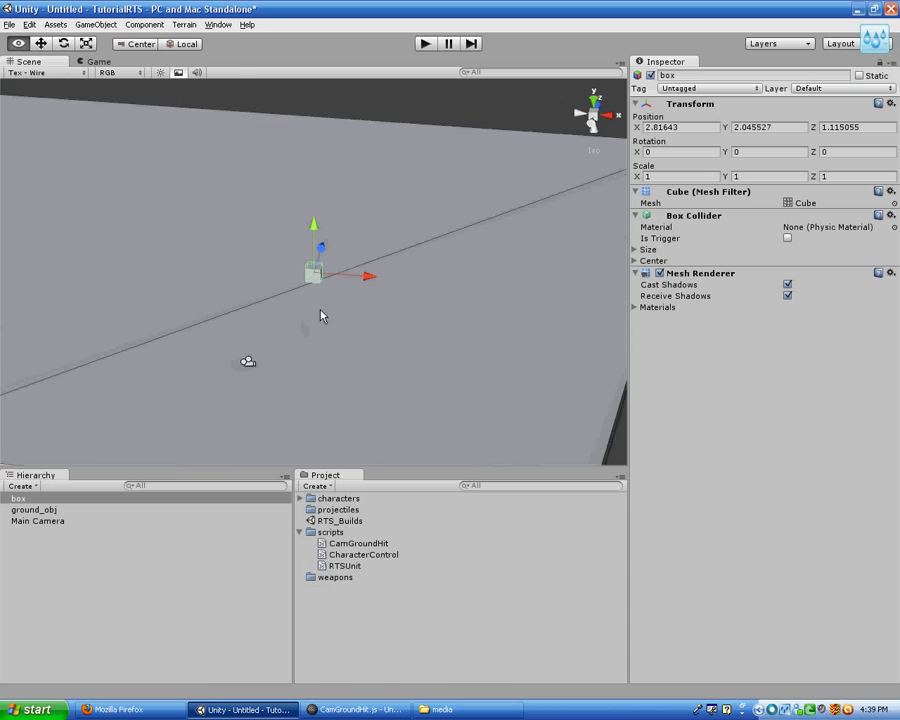
pyautogui.moveTo(321, 311)
pyautogui.keyDown('alt'); pyautogui.mouseDown()
pyautogui.moveTo(394, 297)
pyautogui.moveTo(370, 317)
pyautogui.moveTo(356, 297)
pyautogui.moveTo(340, 302)
pyautogui.moveTo(465, 303)
pyautogui.mouseUp(); pyautogui.keyUp('alt')
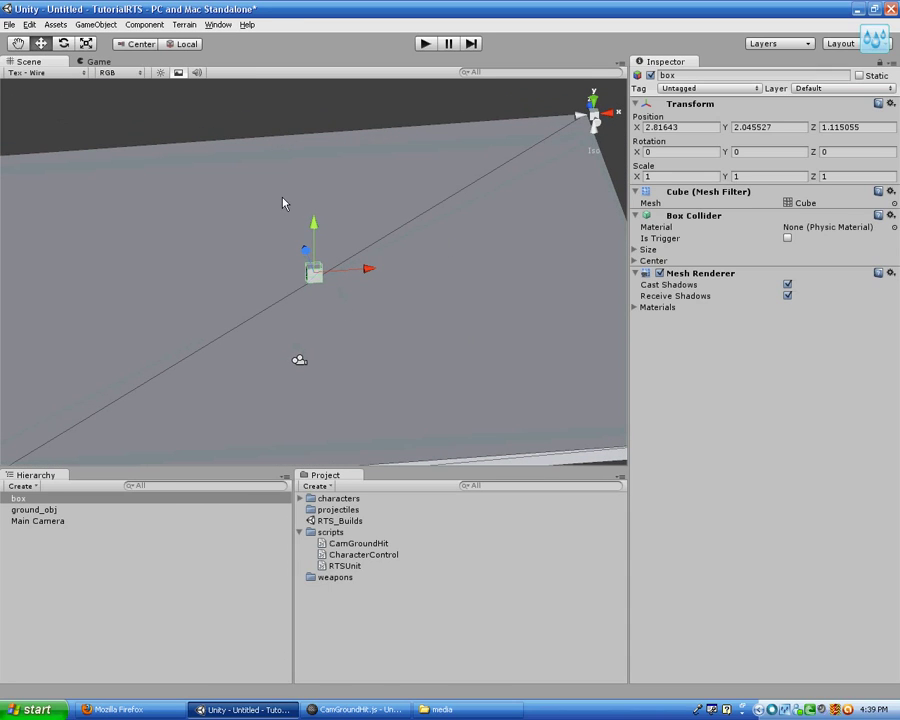
pyautogui.keyDown('alt'); pyautogui.moveTo(395, 247); pyautogui.dragTo(482, 298); pyautogui.keyUp('alt')
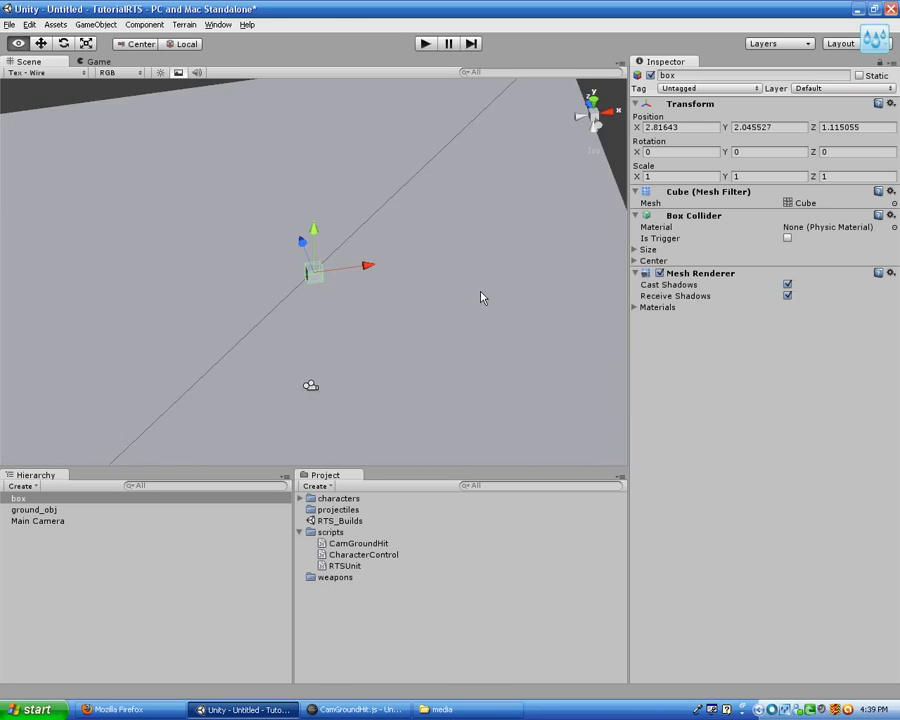
pyautogui.moveTo(110, 249)
pyautogui.keyDown('alt'); pyautogui.mouseDown()
pyautogui.moveTo(532, 185)
pyautogui.moveTo(520, 254)
pyautogui.moveTo(424, 303)
pyautogui.moveTo(416, 321)
pyautogui.mouseUp(); pyautogui.keyUp('alt')
# Comment out the ground-tag check and its closing brace in CamGroundHit.js, then save.
pyautogui.click(360, 709)
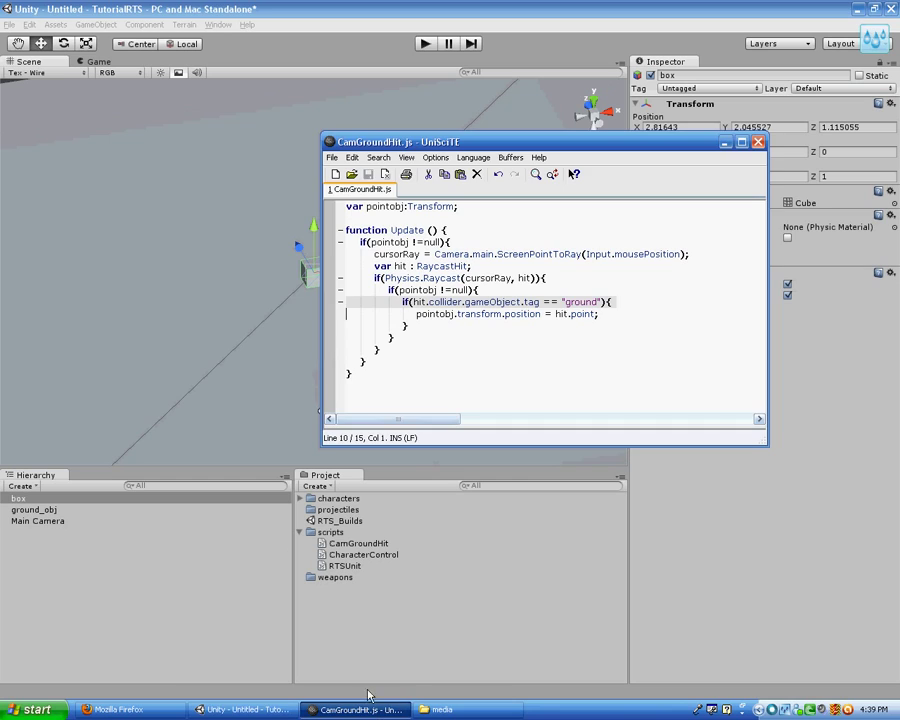
pyautogui.click(570, 315)
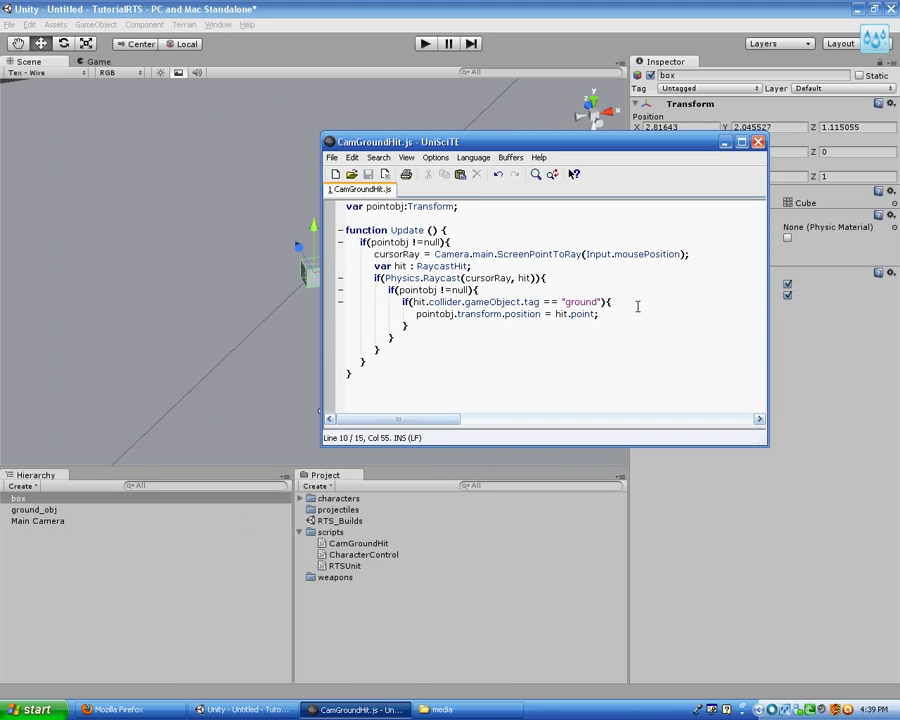
pyautogui.click(637, 305)
pyautogui.press('Home')
pyautogui.write('//')
pyautogui.press('Down')
pyautogui.press('Down')
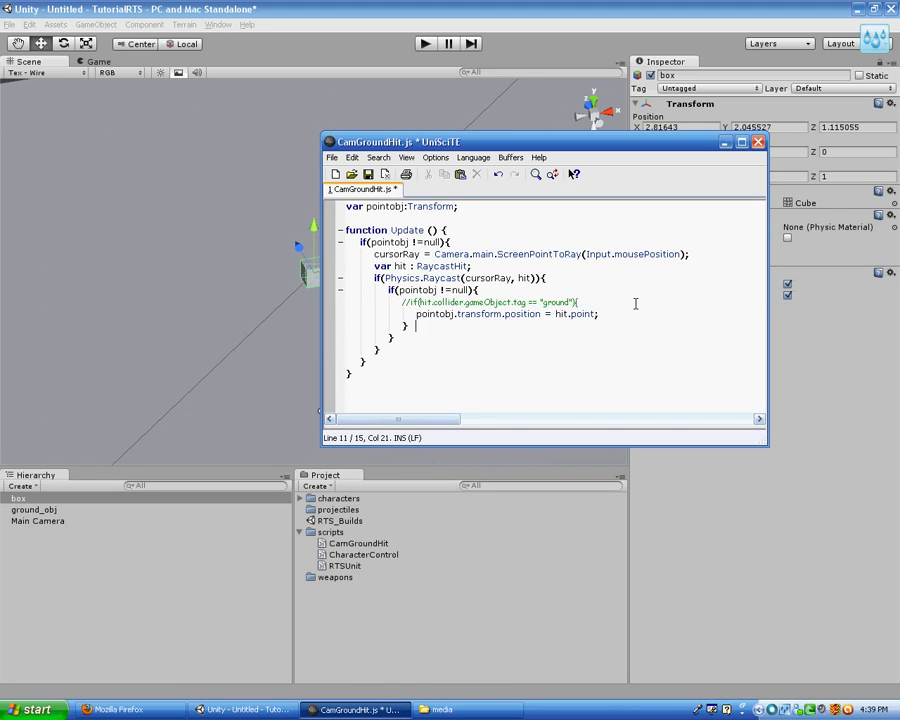
pyautogui.press('Home')
pyautogui.write('//')
pyautogui.hotkey('ctrl', 's')
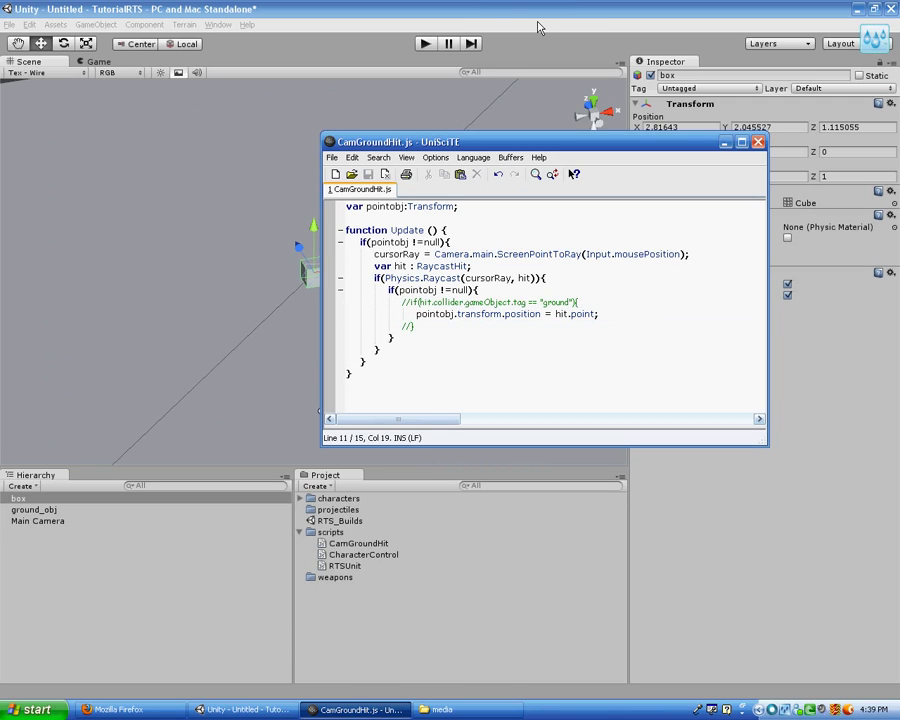
pyautogui.click(539, 51)
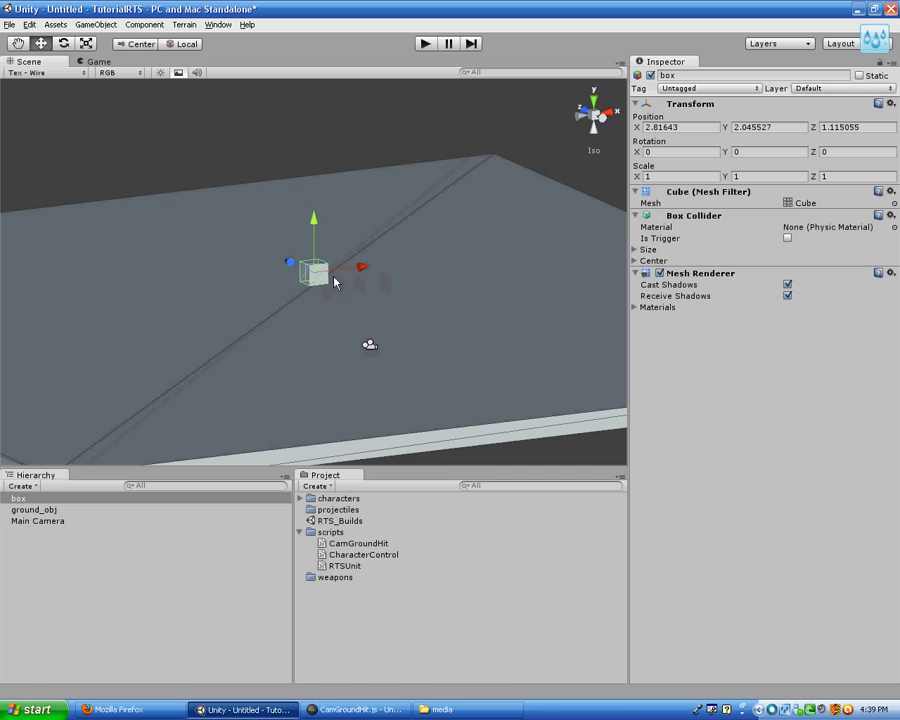
pyautogui.keyDown('alt'); pyautogui.moveTo(374, 298); pyautogui.dragTo(398, 330); pyautogui.keyUp('alt')
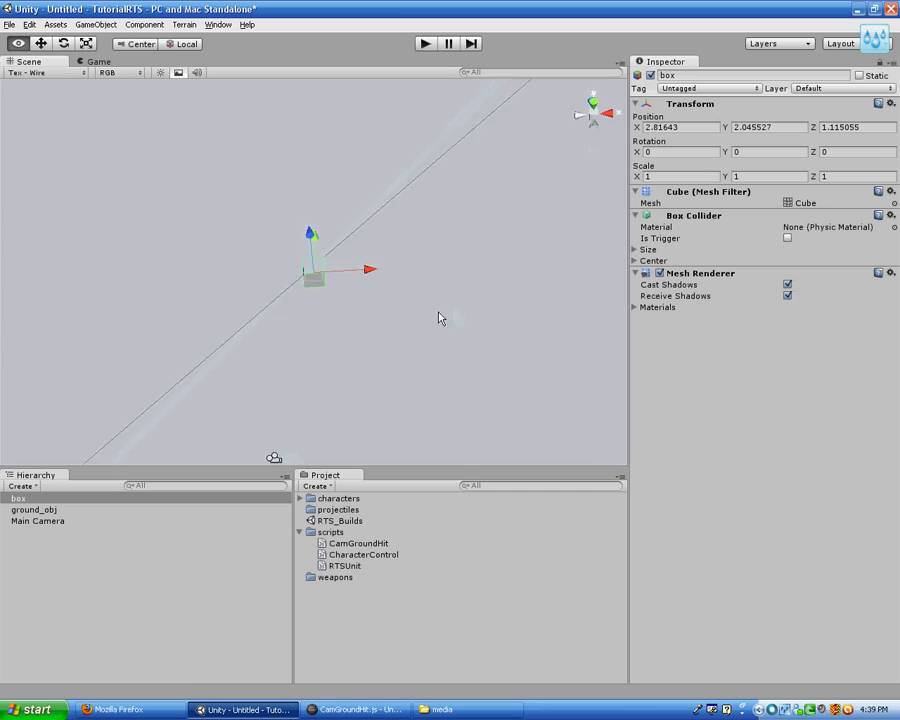
pyautogui.keyDown('alt'); pyautogui.moveTo(410, 270); pyautogui.dragTo(476, 50); pyautogui.keyUp('alt')
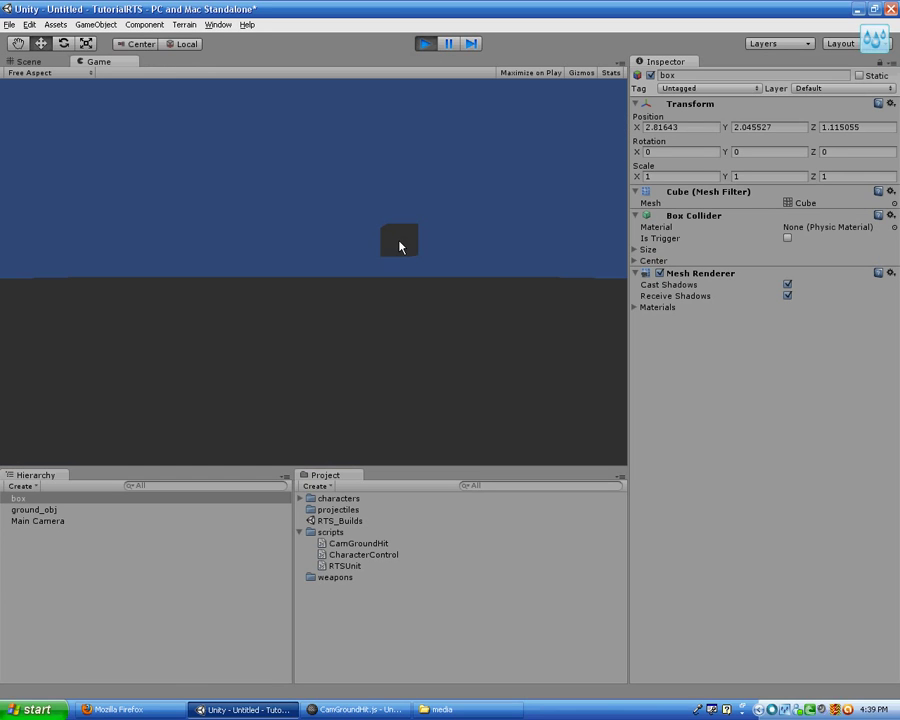
pyautogui.click(425, 44)
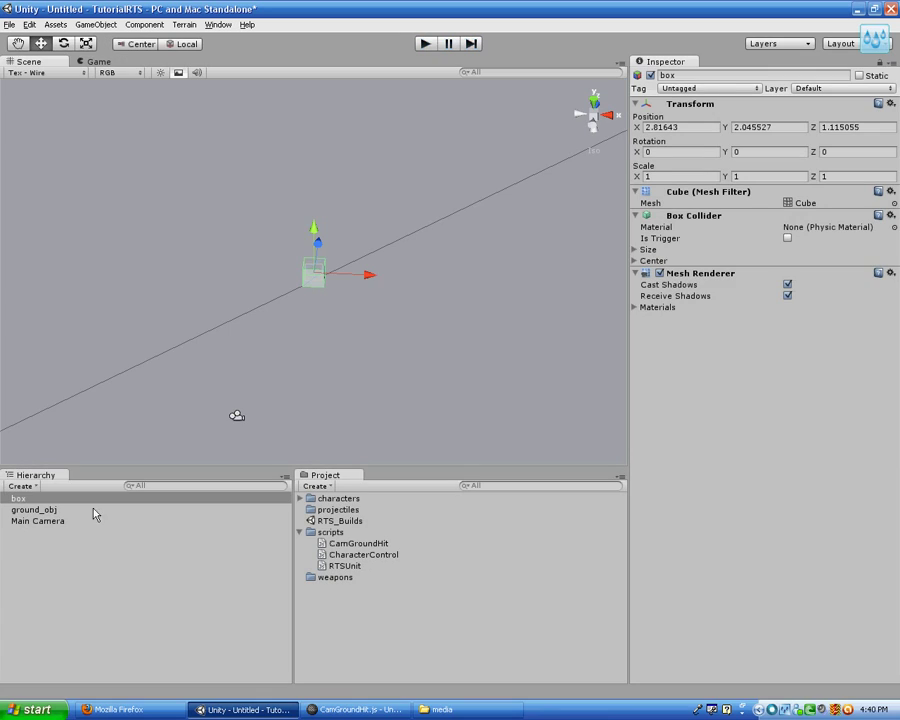
pyautogui.click(60, 521)
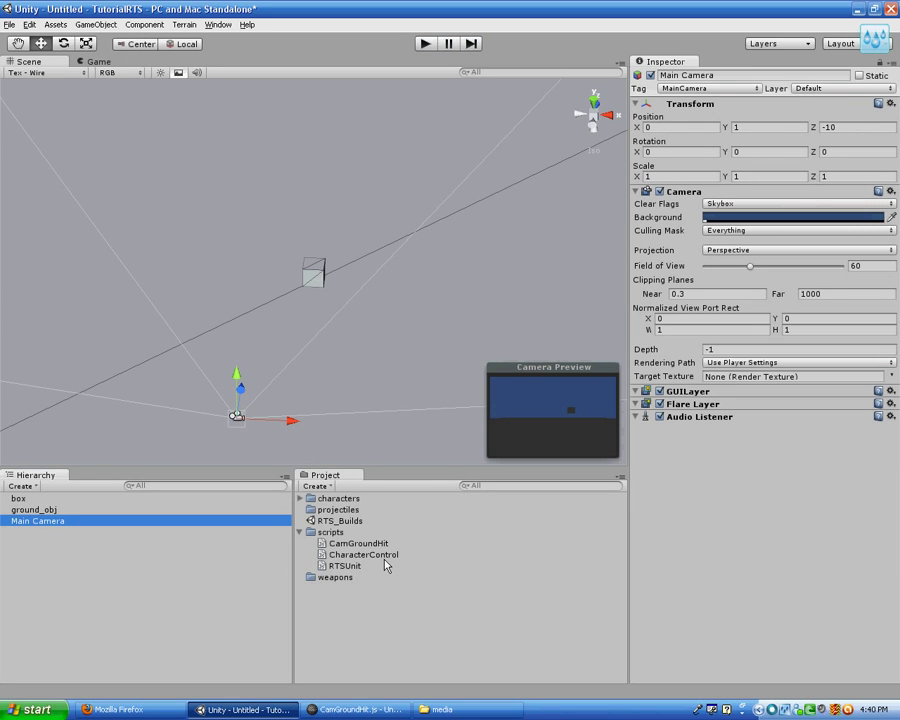
# Attach the CamGroundHit script to the Main Camera with box as its Pointobj.
pyautogui.moveTo(358, 543)
pyautogui.mouseDown()
pyautogui.moveTo(209, 549)
pyautogui.moveTo(172, 527)
pyautogui.mouseUp()
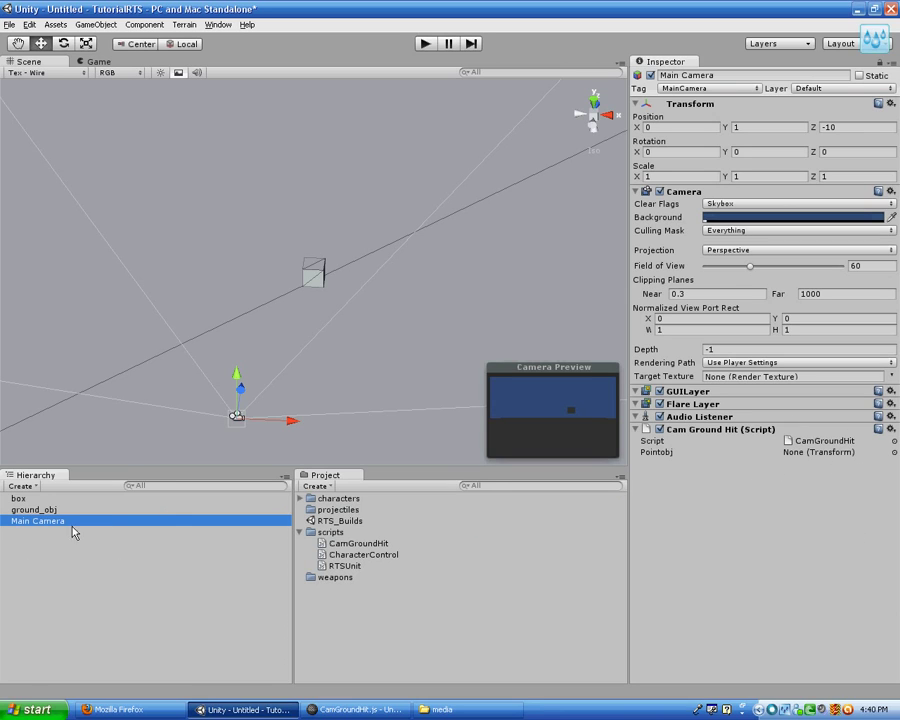
pyautogui.moveTo(40, 498)
pyautogui.mouseDown()
pyautogui.moveTo(830, 428)
pyautogui.moveTo(830, 456)
pyautogui.mouseUp()
pyautogui.moveTo(360, 366)
pyautogui.keyDown('alt'); pyautogui.mouseDown()
pyautogui.moveTo(421, 293)
pyautogui.moveTo(447, 279)
pyautogui.moveTo(438, 295)
pyautogui.mouseUp(); pyautogui.keyUp('alt')
# Run a quick play test of the box-following scene, then stop it.
pyautogui.click(426, 44)
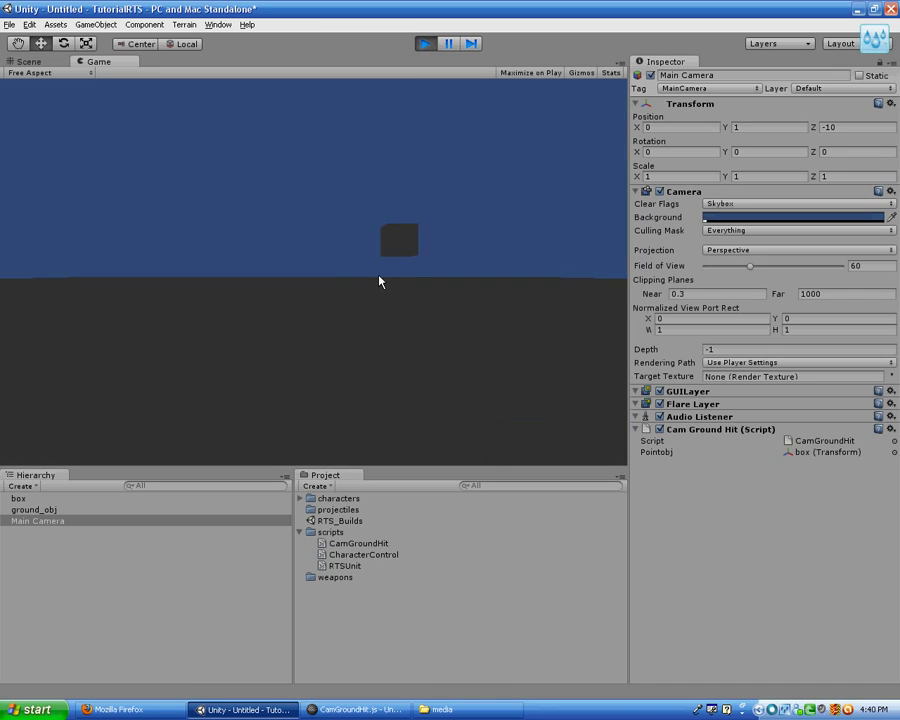
pyautogui.click(434, 47)
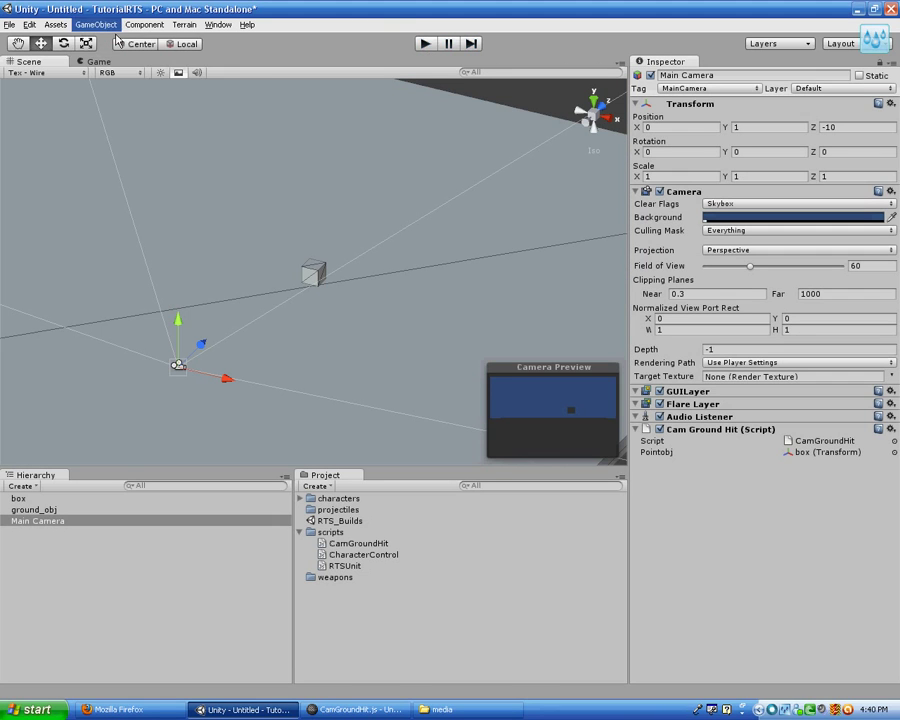
pyautogui.click(96, 24)
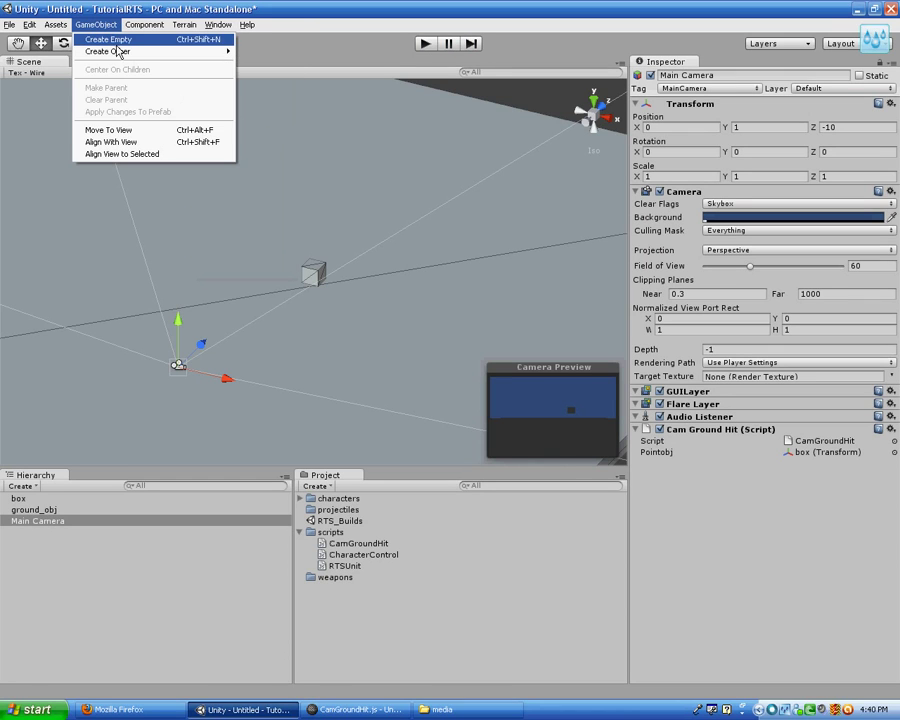
# Add a Point Light raised to about Y 5.92 above the box and play-test the lighting.
pyautogui.moveTo(108, 51)
pyautogui.click(264, 118)
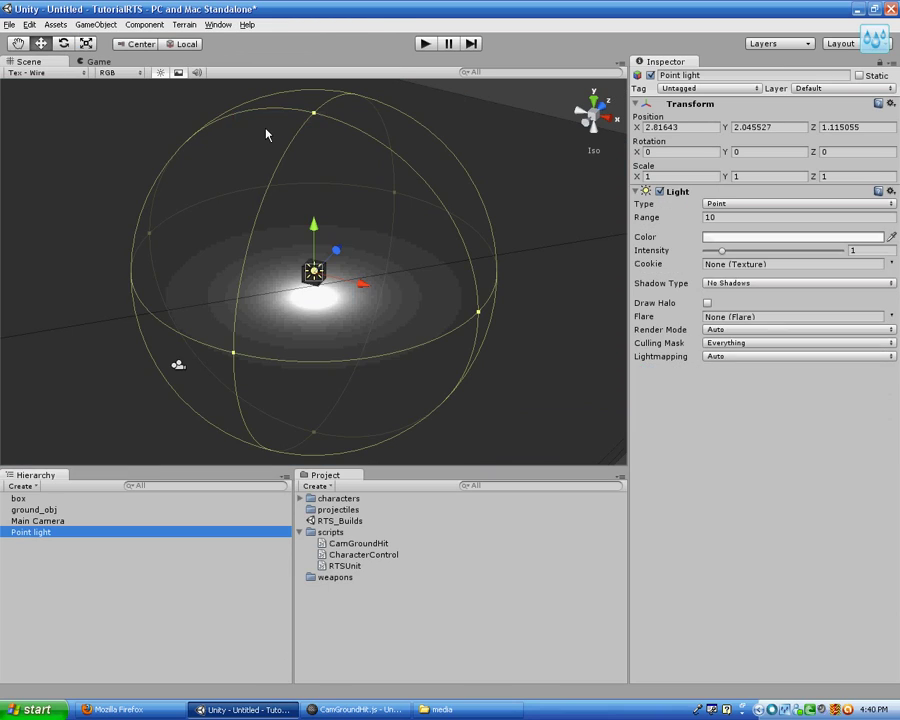
pyautogui.moveTo(316, 232); pyautogui.dragTo(323, 175)
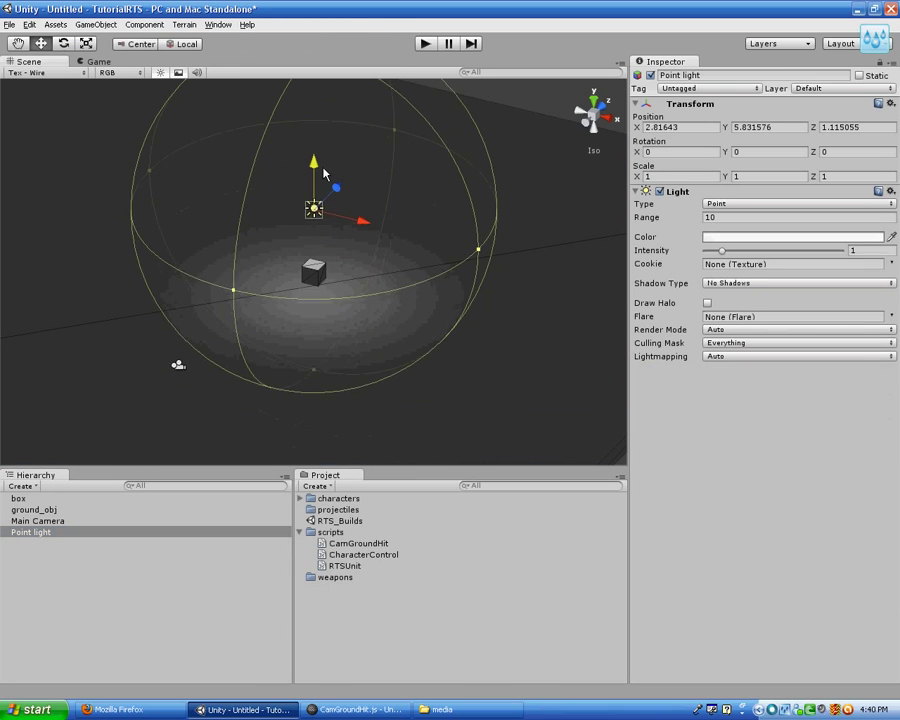
pyautogui.click(426, 44)
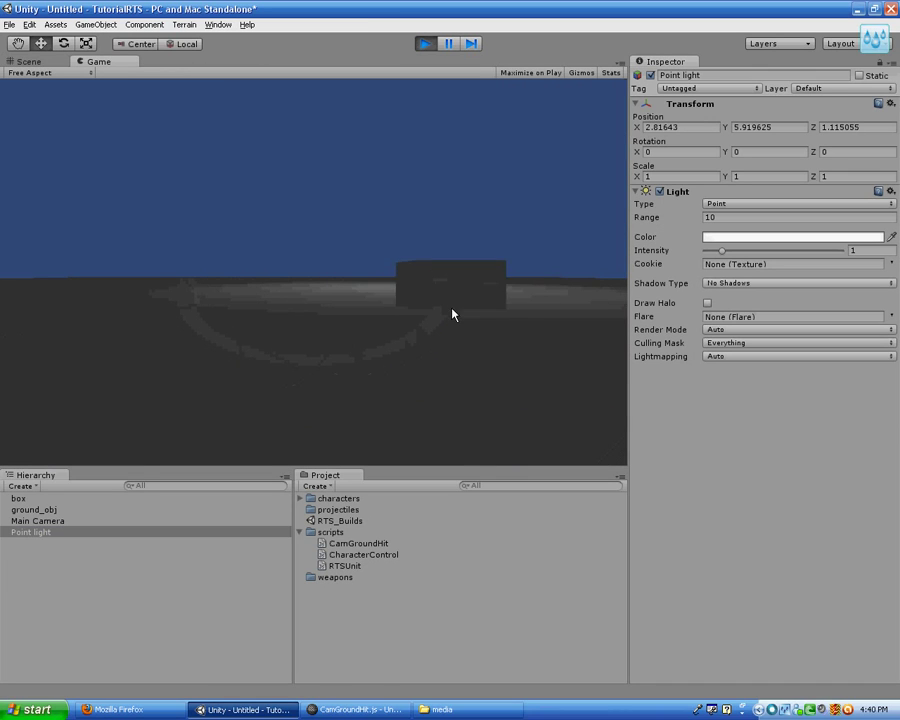
pyautogui.click(426, 44)
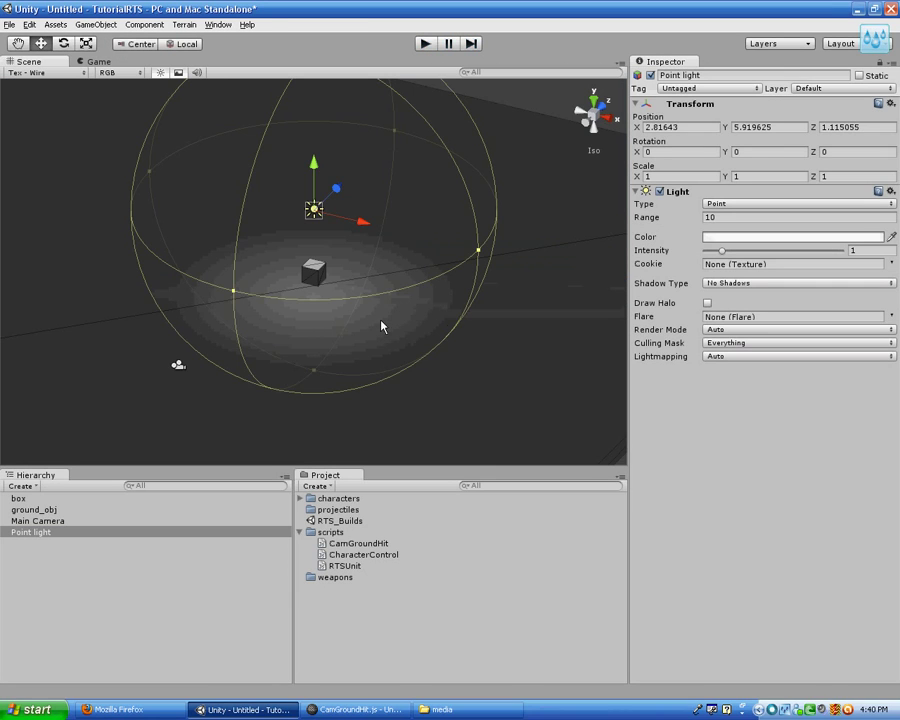
pyautogui.click(320, 275)
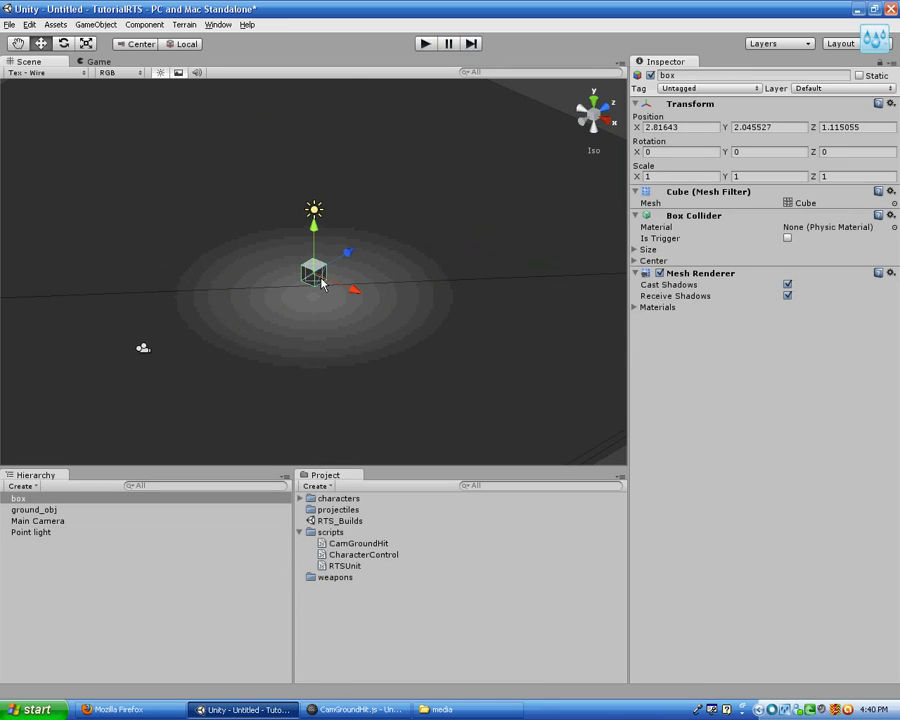
pyautogui.moveTo(239, 302)
pyautogui.keyDown('alt'); pyautogui.mouseDown(button='right')
pyautogui.moveTo(285, 318)
pyautogui.moveTo(301, 346)
pyautogui.moveTo(303, 402)
pyautogui.mouseUp(button='right'); pyautogui.keyUp('alt')
pyautogui.scroll(2, 303, 402)
pyautogui.scroll(1, 301, 408)
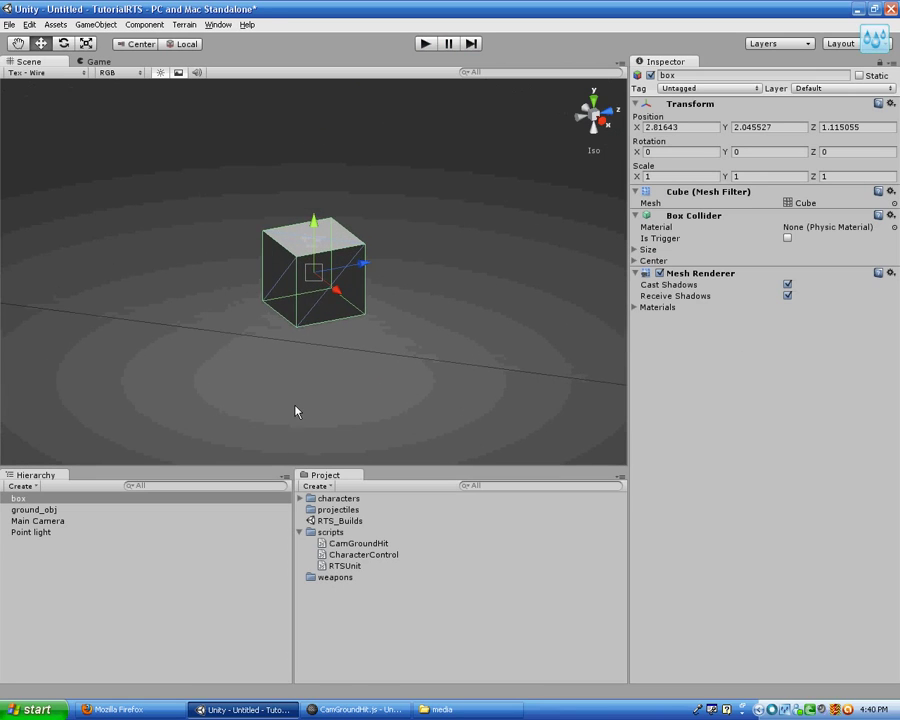
pyautogui.moveTo(297, 412)
pyautogui.keyDown('alt'); pyautogui.mouseDown()
pyautogui.moveTo(275, 400)
pyautogui.moveTo(347, 419)
pyautogui.mouseUp(); pyautogui.keyUp('alt')
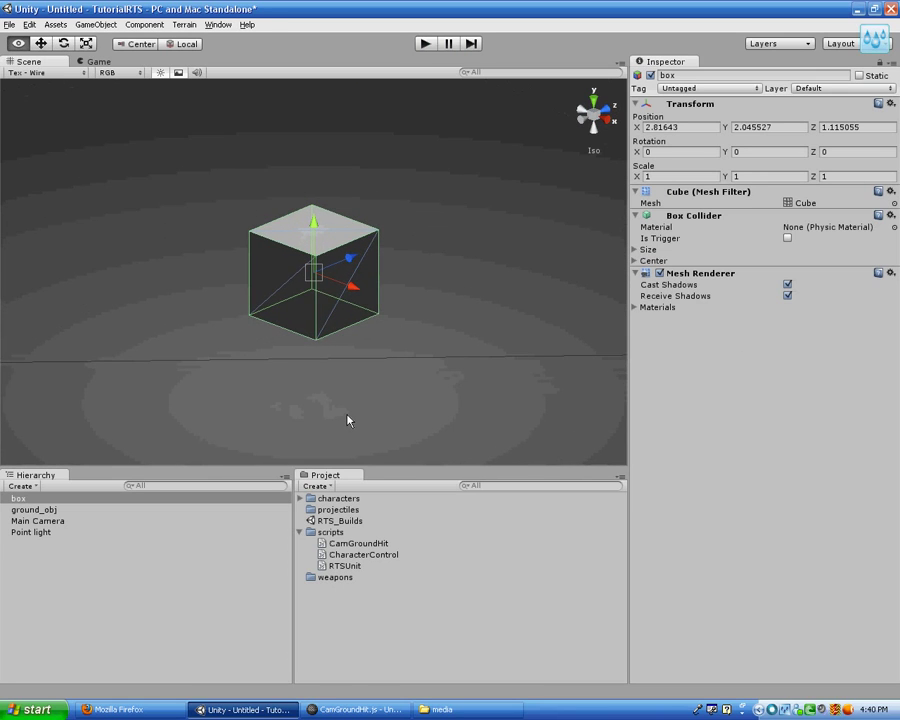
pyautogui.scroll(-2, 347, 419)
pyautogui.scroll(-1, 347, 419)
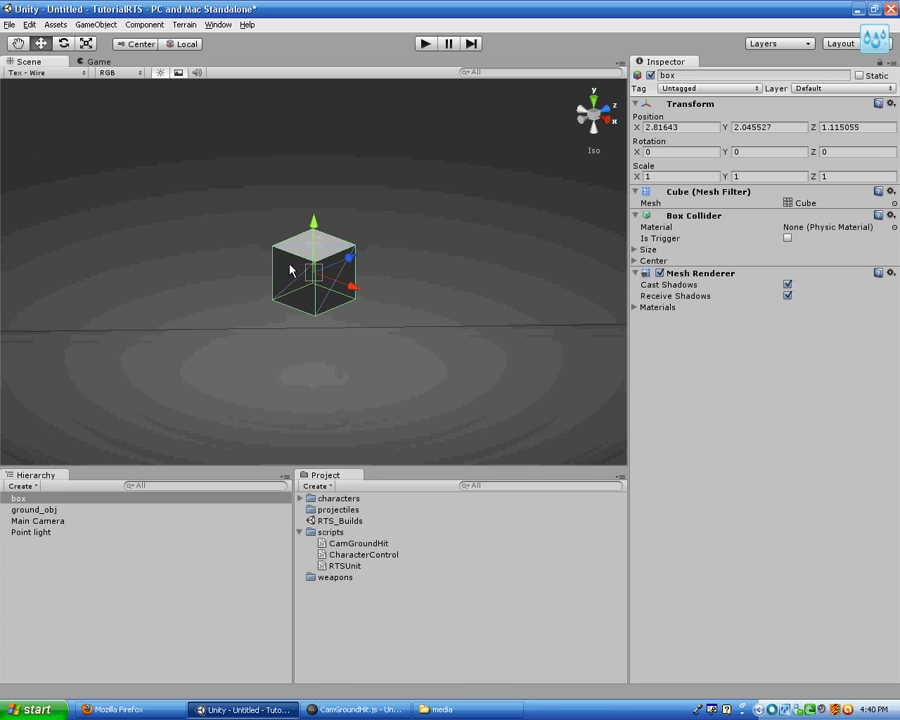
pyautogui.scroll(-2, 280, 402)
pyautogui.keyDown('alt'); pyautogui.moveTo(287, 400); pyautogui.dragTo(382, 325); pyautogui.keyUp('alt')
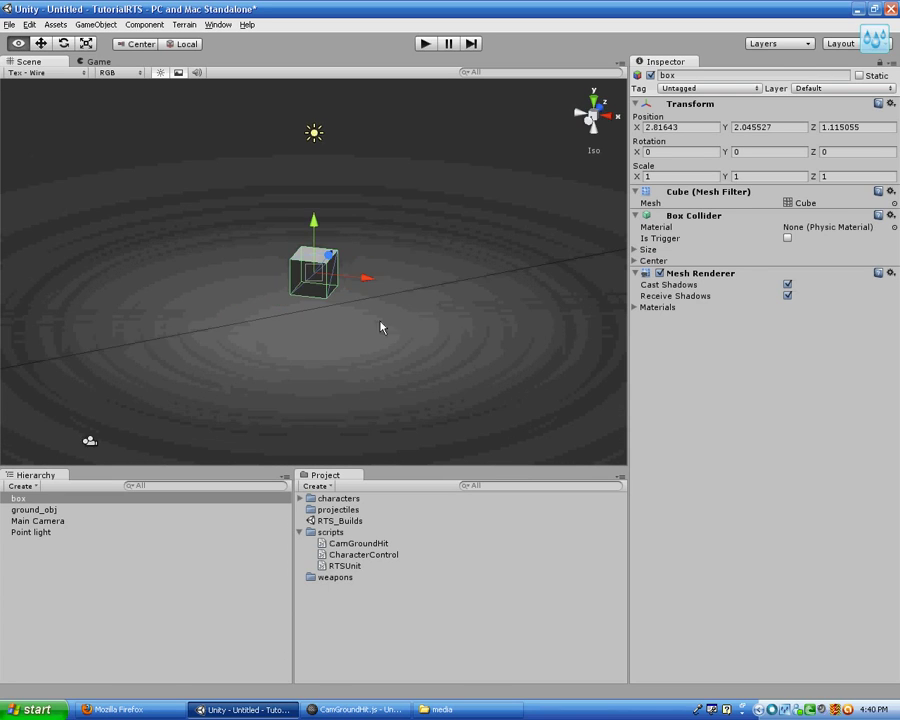
pyautogui.keyDown('alt'); pyautogui.moveTo(344, 373); pyautogui.dragTo(315, 305); pyautogui.keyUp('alt')
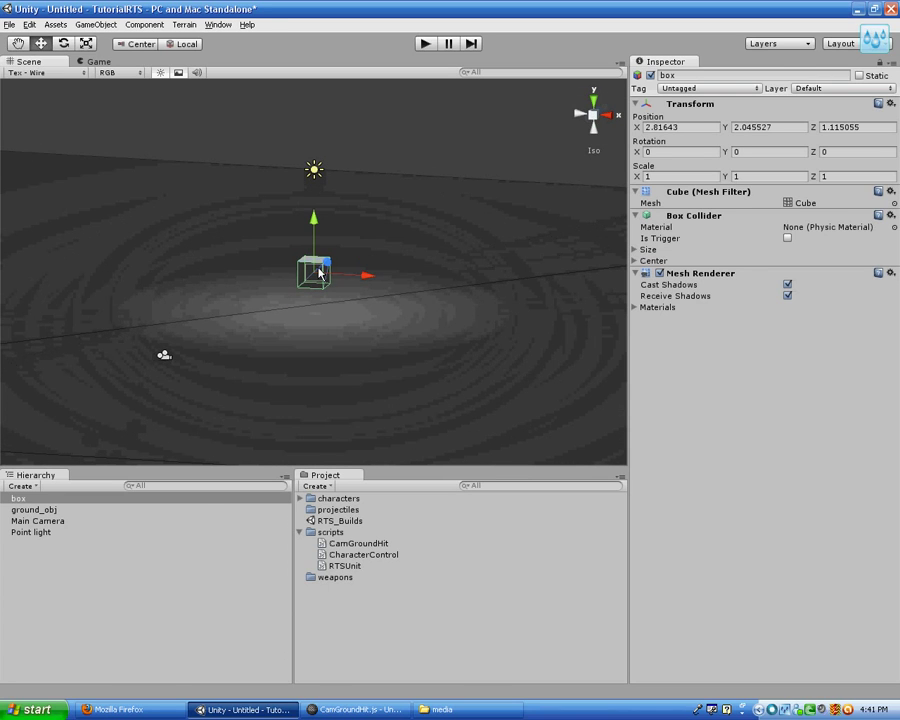
pyautogui.click(416, 344)
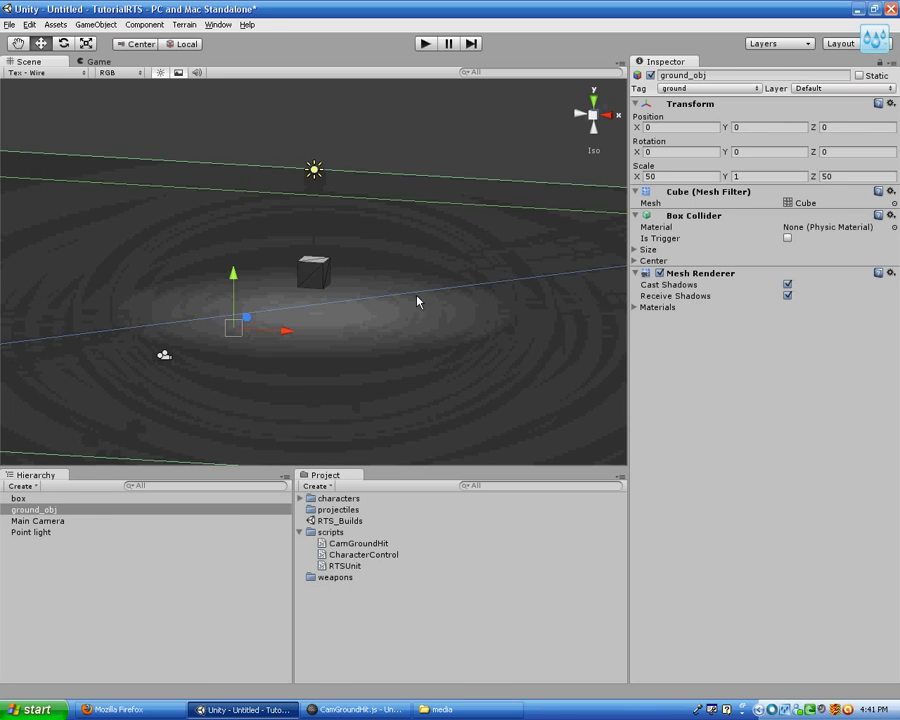
pyautogui.moveTo(414, 298)
pyautogui.keyDown('alt'); pyautogui.mouseDown()
pyautogui.moveTo(408, 328)
pyautogui.moveTo(557, 346)
pyautogui.mouseUp(); pyautogui.keyUp('alt')
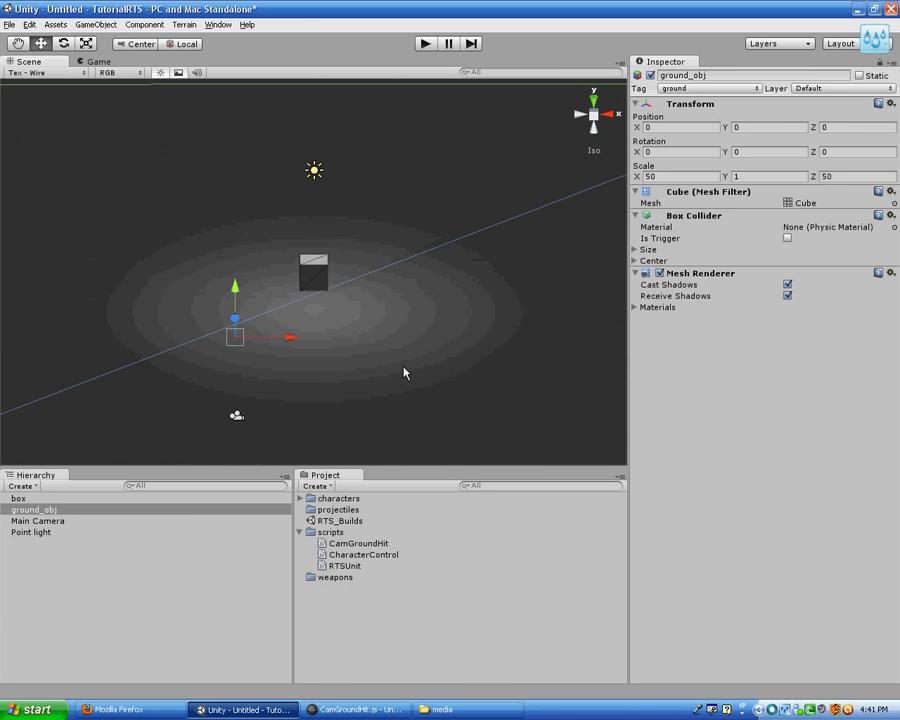
pyautogui.scroll(1, 406, 370)
pyautogui.click(321, 281)
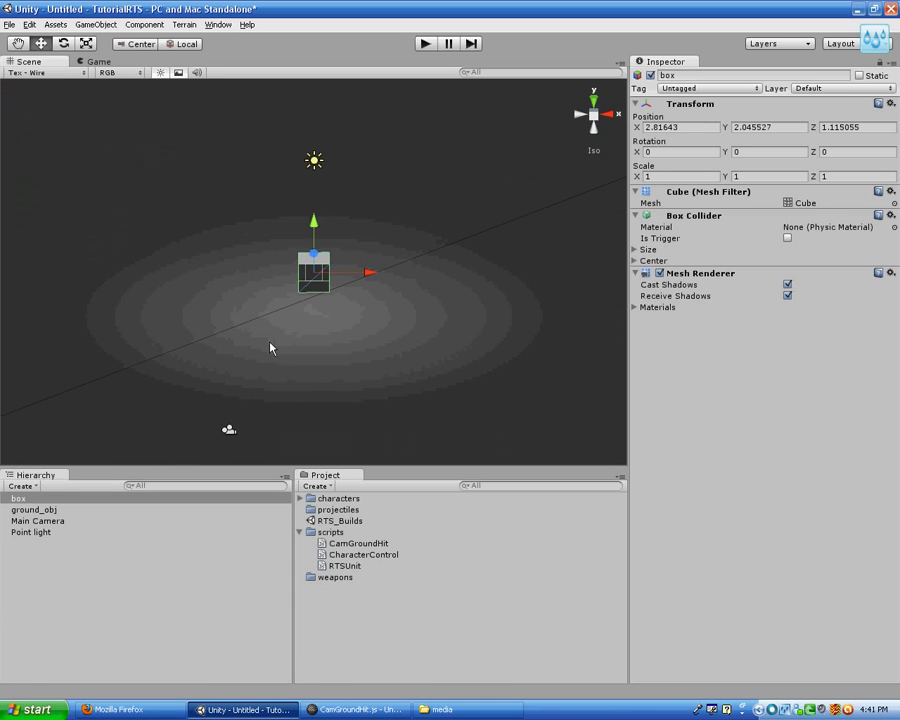
pyautogui.click(318, 384)
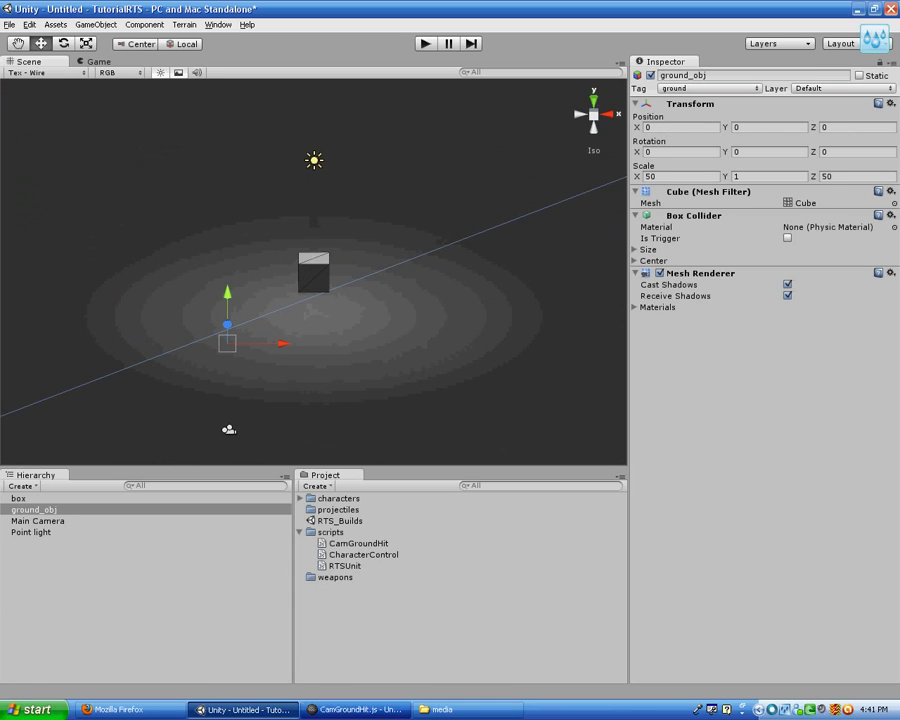
# Remove the // markers from the ground-tag check and its brace in CamGroundHit.js, then save.
pyautogui.click(357, 709)
pyautogui.click(521, 302)
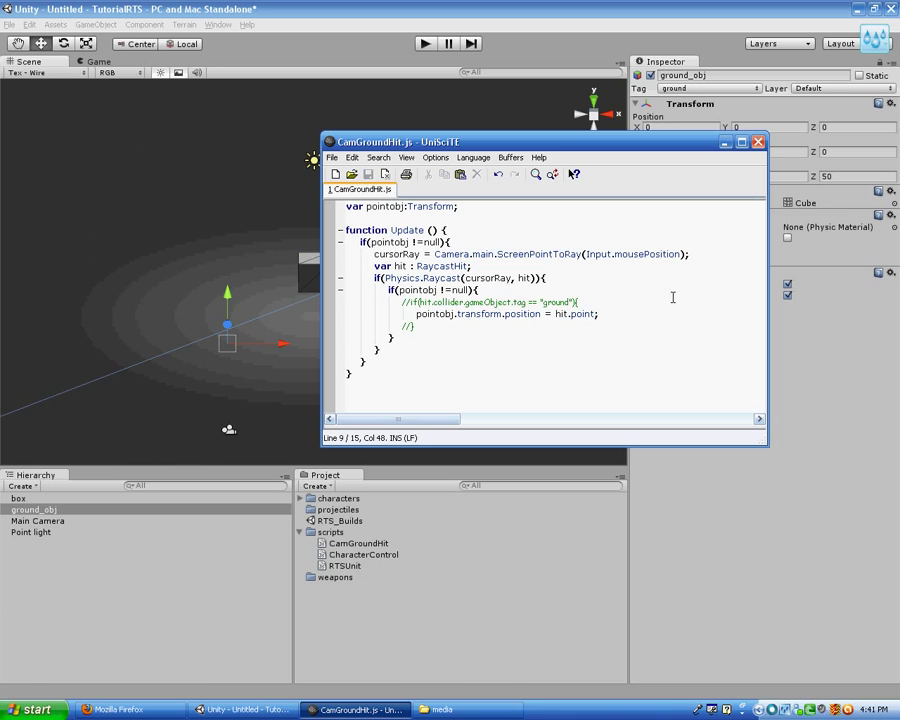
pyautogui.press('Delete')
pyautogui.press('Delete')
pyautogui.press('Down')
pyautogui.press('Down')
pyautogui.press('Delete')
pyautogui.press('Delete')
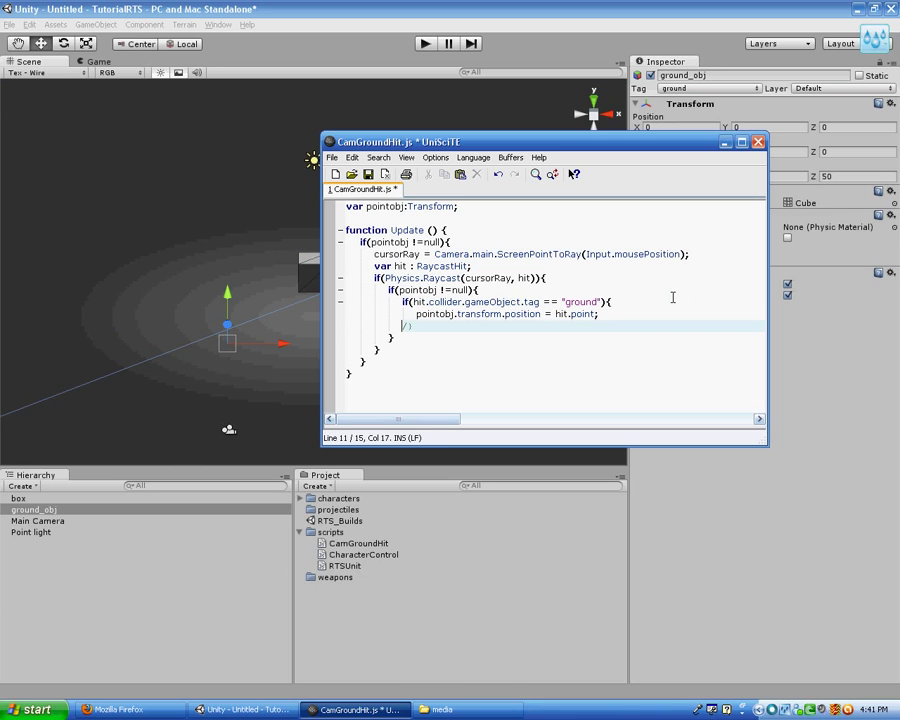
pyautogui.hotkey('ctrl', 's')
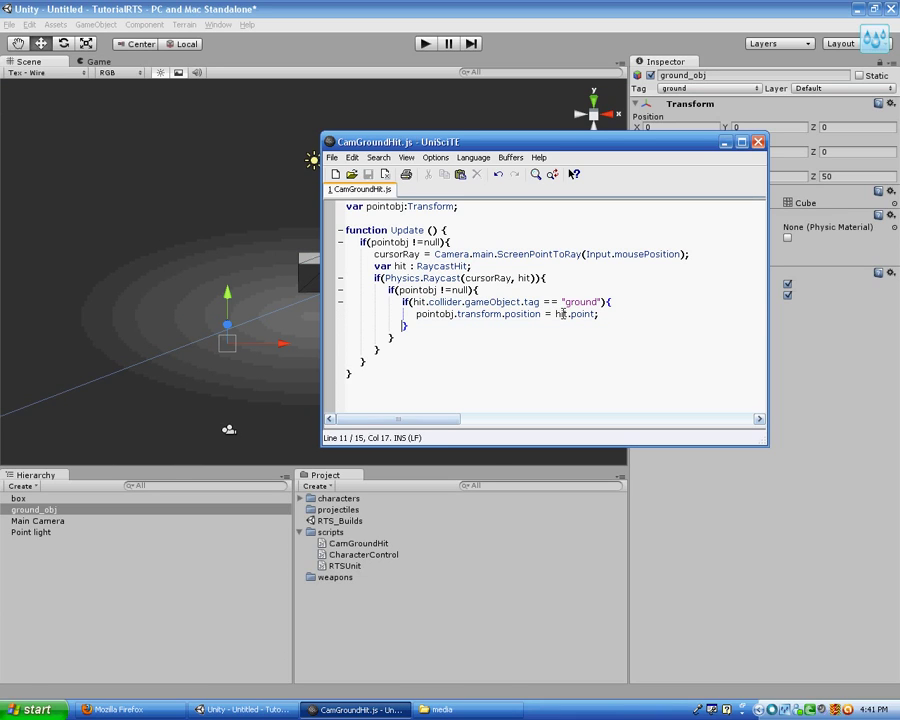
pyautogui.click(619, 302)
pyautogui.click(264, 270)
pyautogui.moveTo(355, 267)
pyautogui.keyDown('alt'); pyautogui.mouseDown()
pyautogui.moveTo(353, 259)
pyautogui.moveTo(300, 280)
pyautogui.mouseUp(); pyautogui.keyUp('alt')
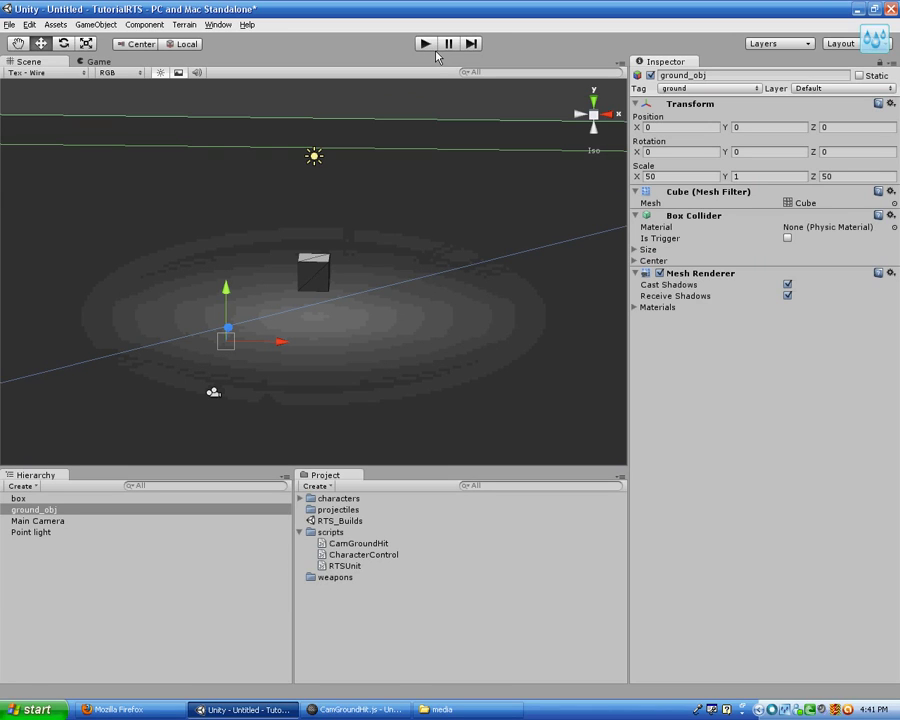
# Play-test the restored ground check, then raise the Main Camera to about Y 5.23.
pyautogui.click(435, 51)
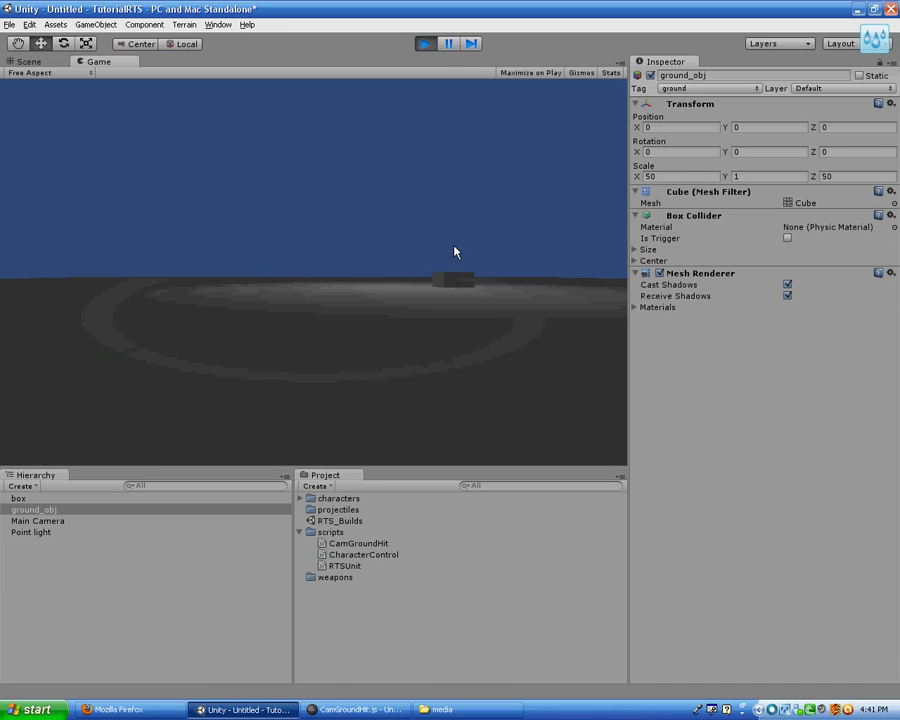
pyautogui.click(428, 44)
pyautogui.moveTo(492, 215)
pyautogui.keyDown('alt'); pyautogui.mouseDown()
pyautogui.moveTo(420, 279)
pyautogui.moveTo(376, 297)
pyautogui.moveTo(371, 362)
pyautogui.moveTo(215, 259)
pyautogui.mouseUp(); pyautogui.keyUp('alt')
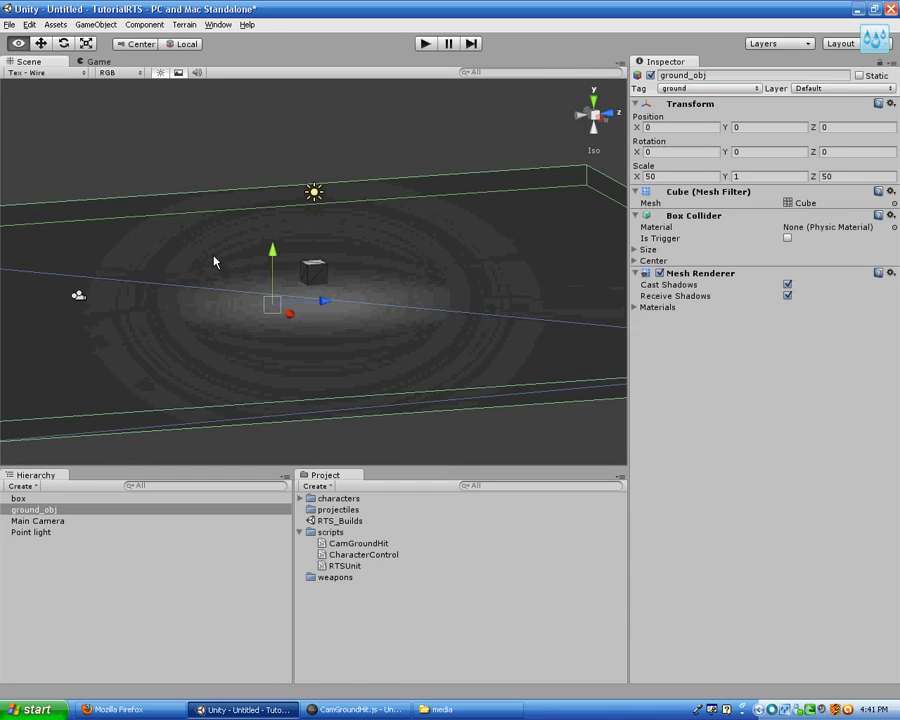
pyautogui.click(78, 296)
pyautogui.moveTo(83, 263); pyautogui.dragTo(83, 178)
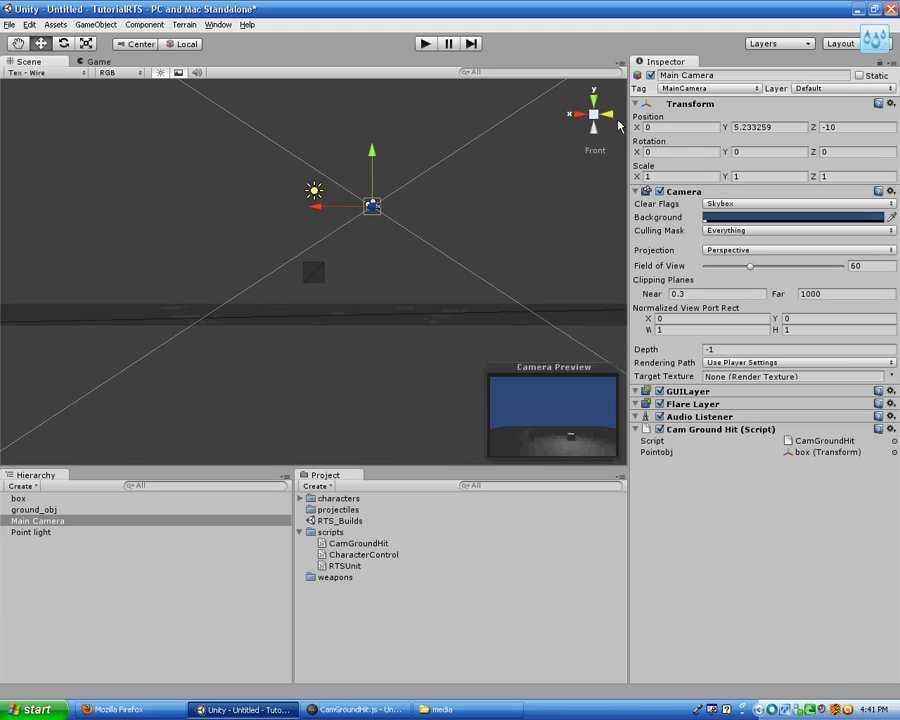
# From the Left view, tilt the Main Camera down to about 27° X rotation and start Play.
pyautogui.click(578, 114)
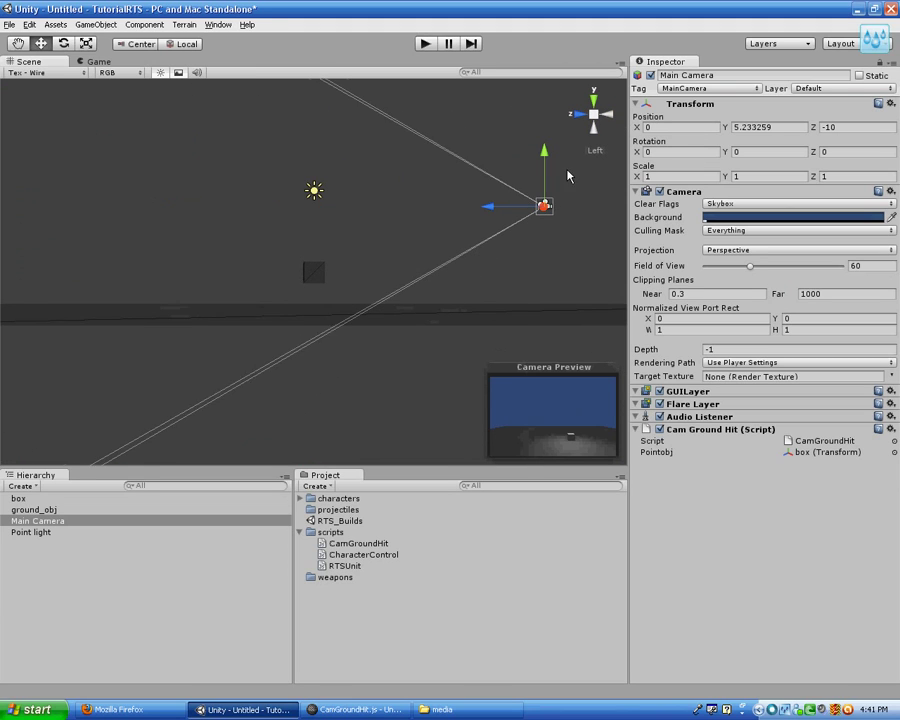
pyautogui.click(63, 44)
pyautogui.moveTo(517, 192); pyautogui.dragTo(499, 206)
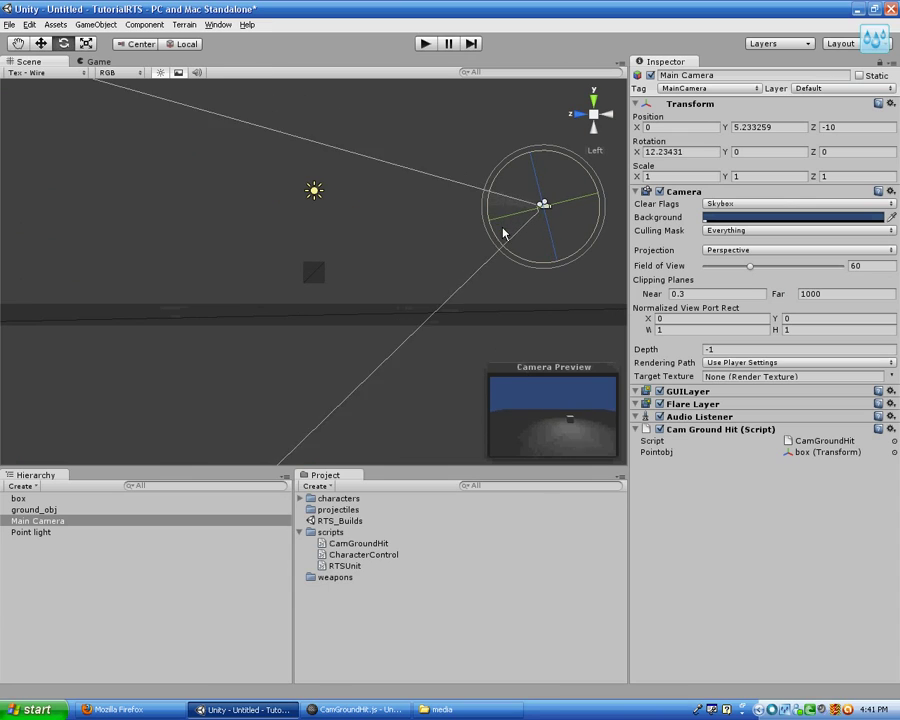
pyautogui.moveTo(503, 233); pyautogui.dragTo(520, 262)
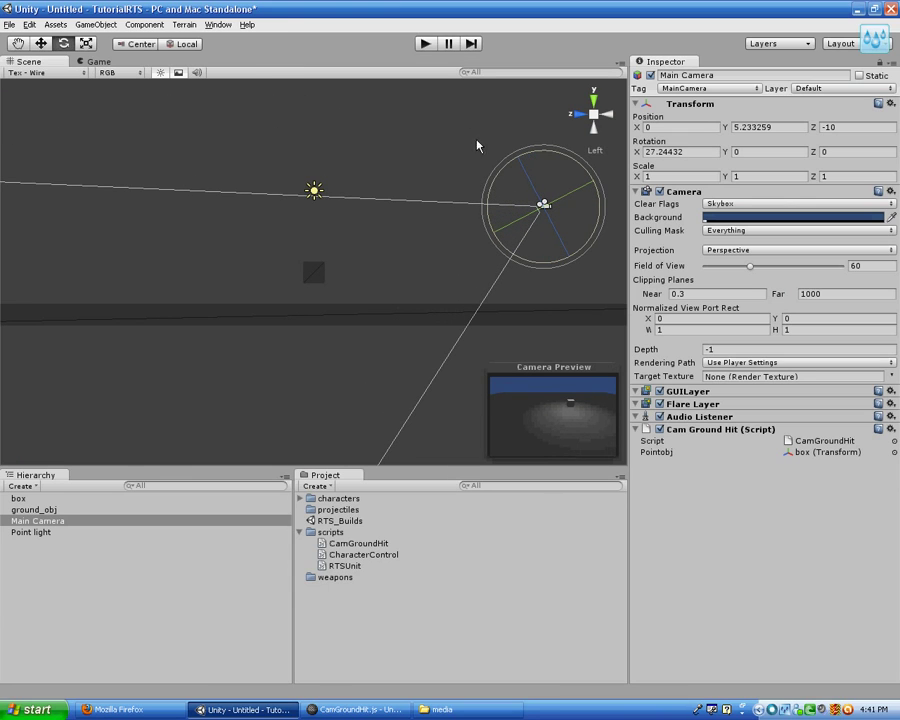
pyautogui.click(425, 43)
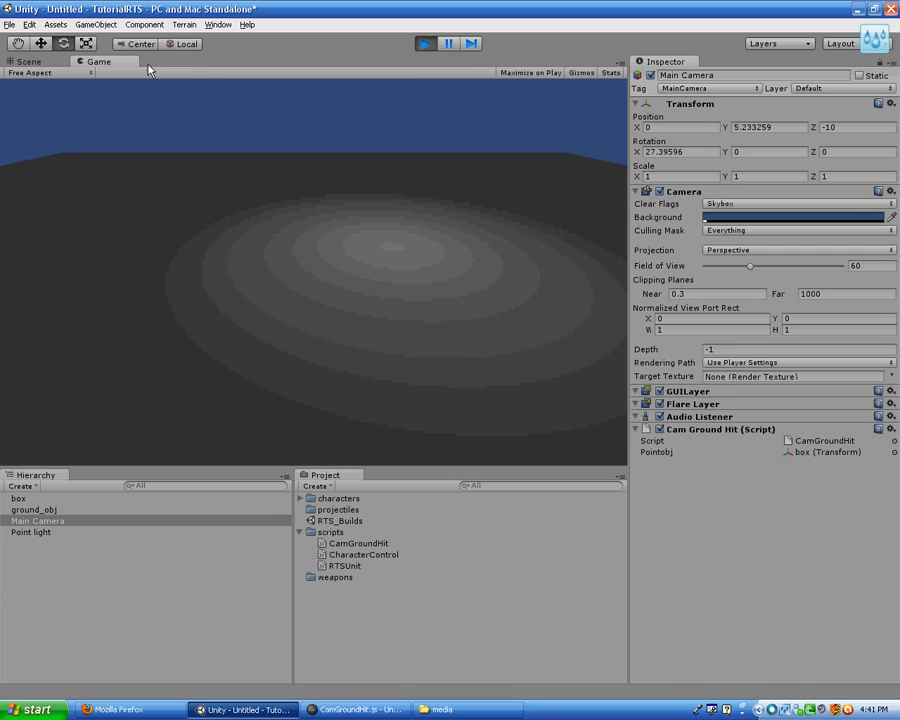
# During play, orbit the Scene view, select ground_obj, and bring CamGroundHit.js in UniSciTE forward.
pyautogui.click(52, 61)
pyautogui.keyDown('alt'); pyautogui.moveTo(331, 271); pyautogui.dragTo(243, 373); pyautogui.keyUp('alt')
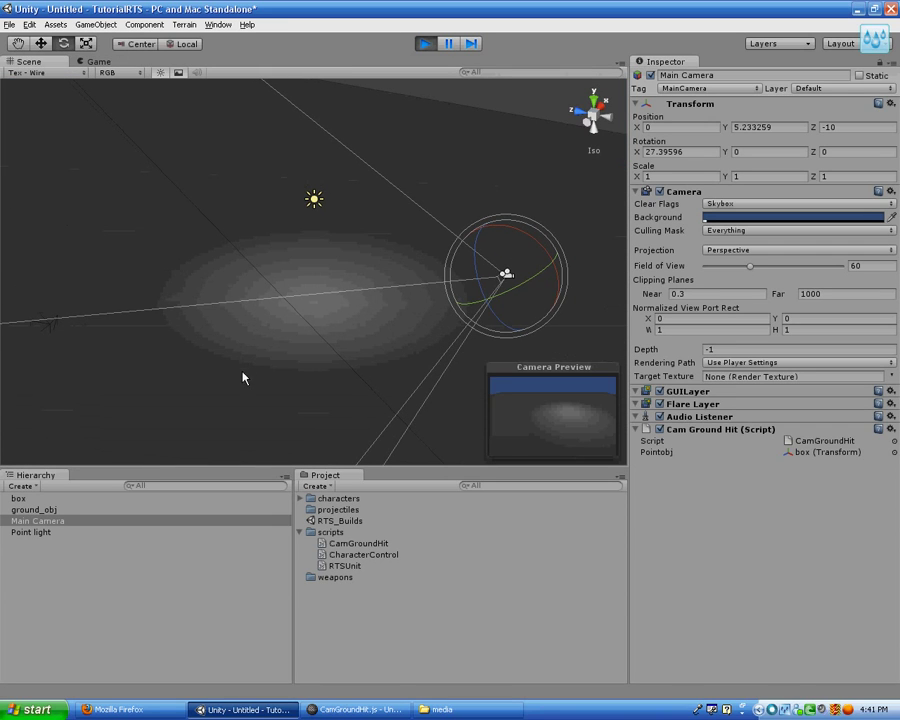
pyautogui.click(34, 510)
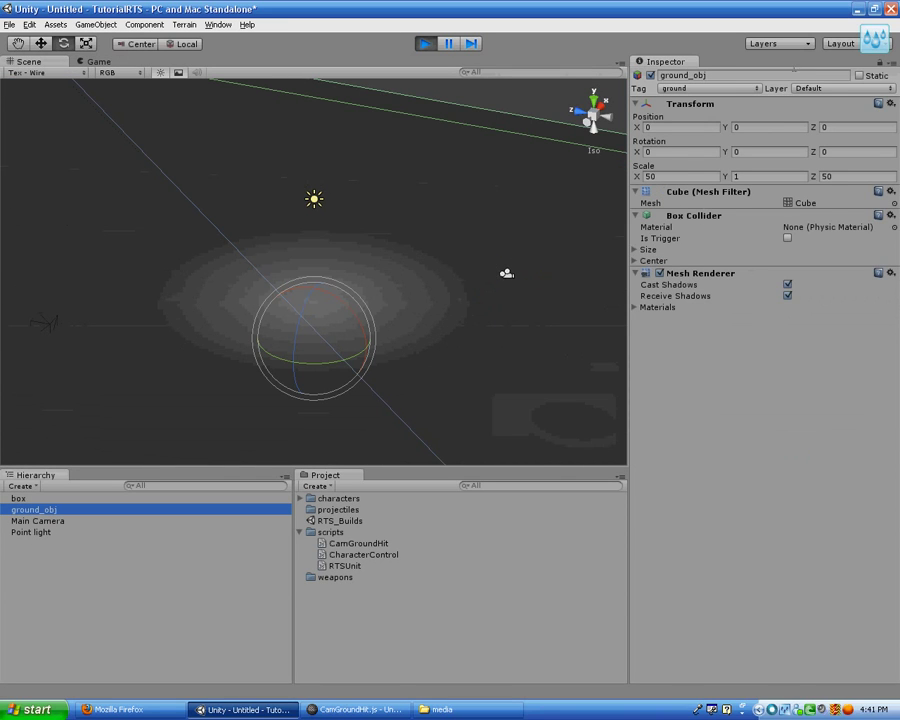
pyautogui.click(365, 709)
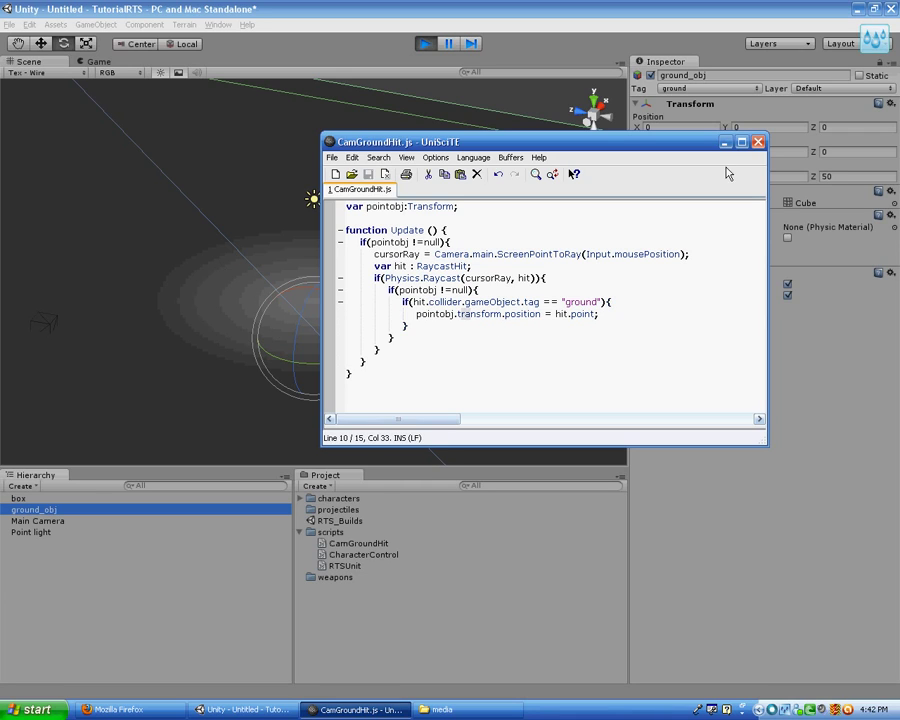
# Minimize UniSciTE and orbit Unity's Scene view to see the ground's outline.
pyautogui.click(84, 175)
pyautogui.moveTo(84, 175)
pyautogui.keyDown('alt'); pyautogui.mouseDown()
pyautogui.moveTo(219, 281)
pyautogui.moveTo(237, 339)
pyautogui.moveTo(297, 323)
pyautogui.moveTo(131, 291)
pyautogui.moveTo(181, 295)
pyautogui.moveTo(342, 217)
pyautogui.moveTo(442, 185)
pyautogui.moveTo(448, 267)
pyautogui.moveTo(110, 291)
pyautogui.moveTo(114, 220)
pyautogui.moveTo(242, 167)
pyautogui.moveTo(313, 155)
pyautogui.moveTo(338, 164)
pyautogui.moveTo(376, 230)
pyautogui.mouseUp(); pyautogui.keyUp('alt')
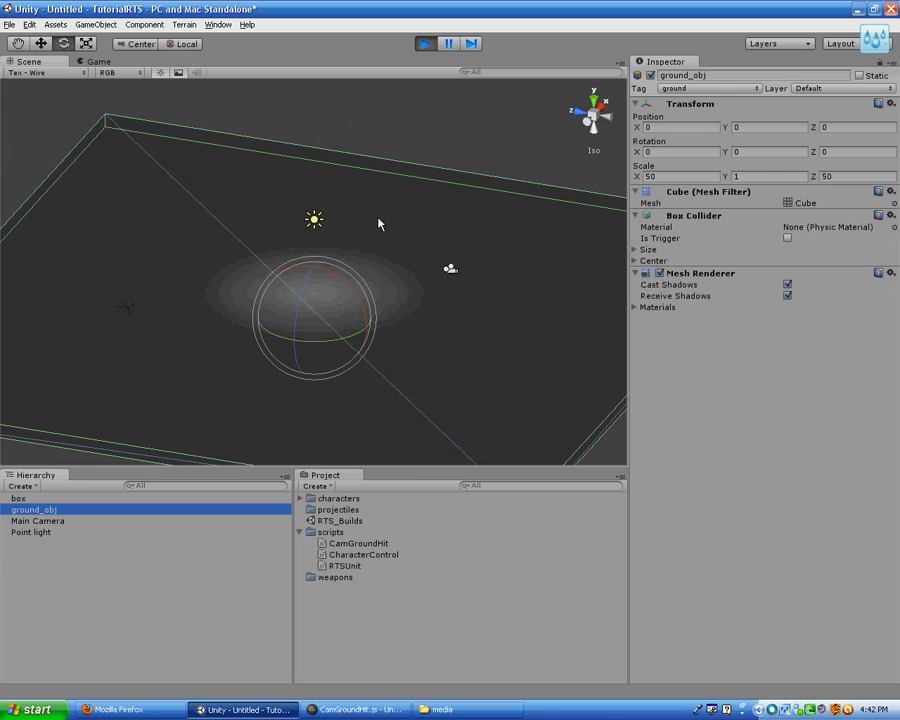